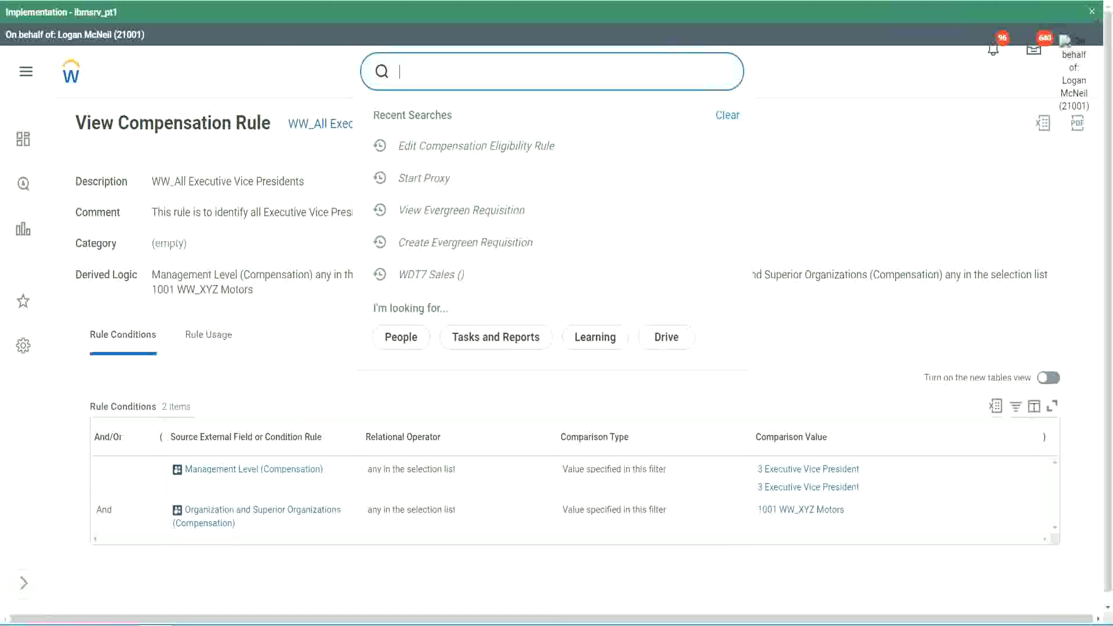
# Search for "crea comp elig rule" and open the Create Compensation Eligibility Rule task.
pyautogui.click(1070, 45)
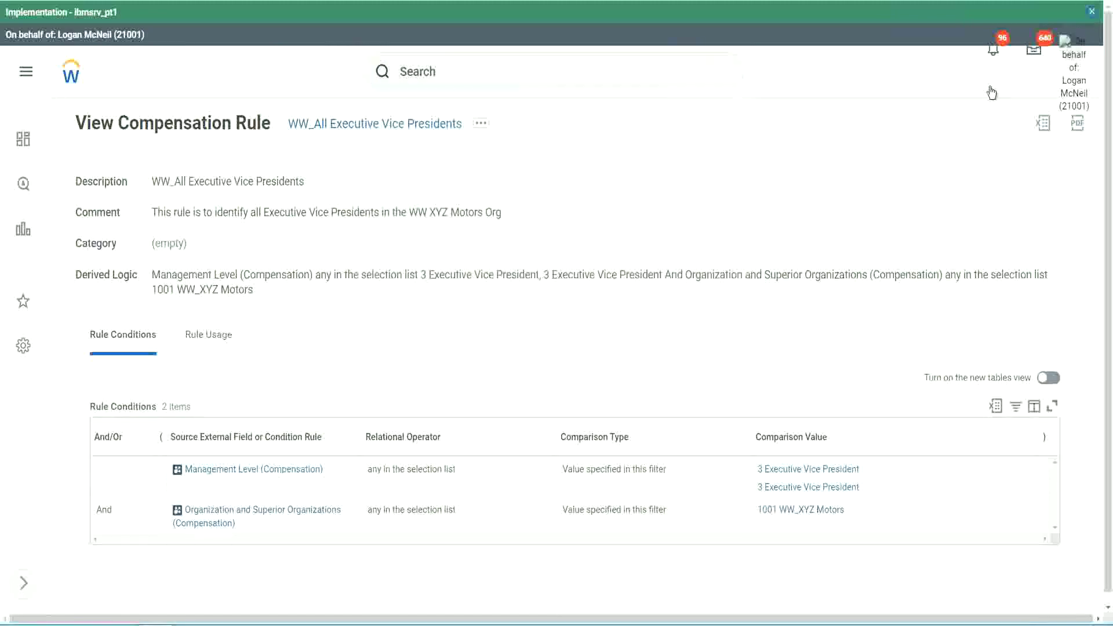
pyautogui.scroll(-1, 869, 127)
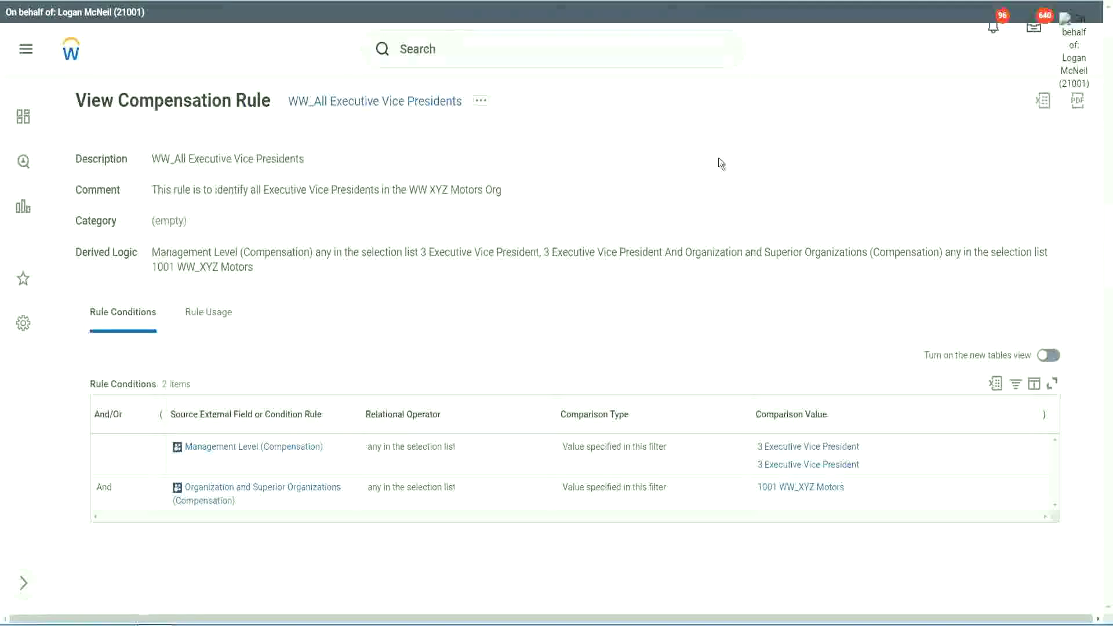
pyautogui.click(451, 55)
pyautogui.write('crea comp elig rule')
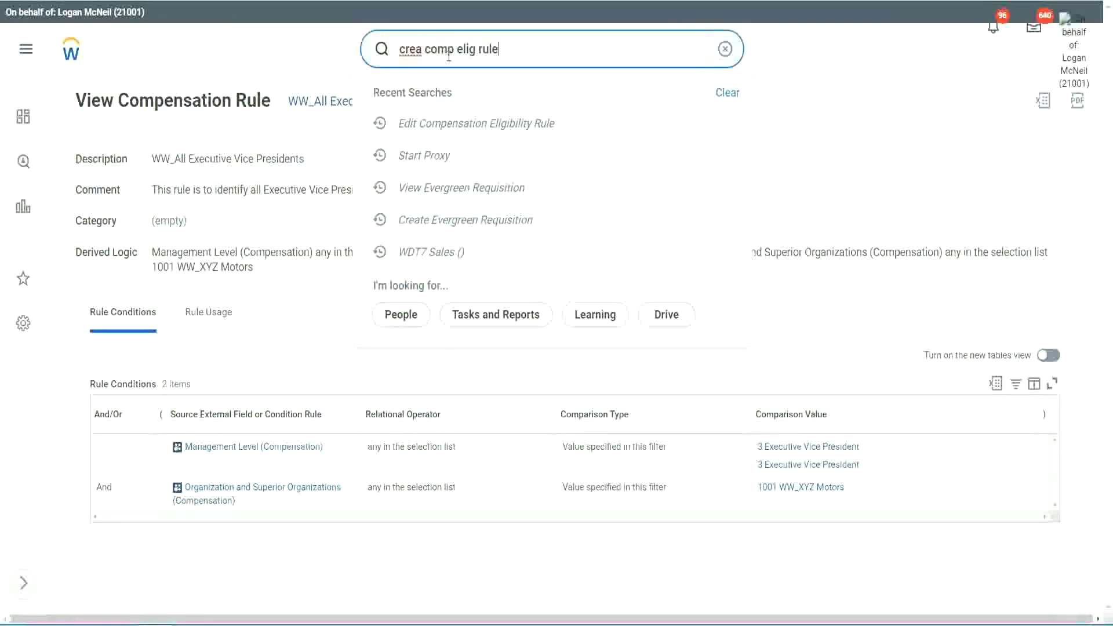
pyautogui.click(477, 137)
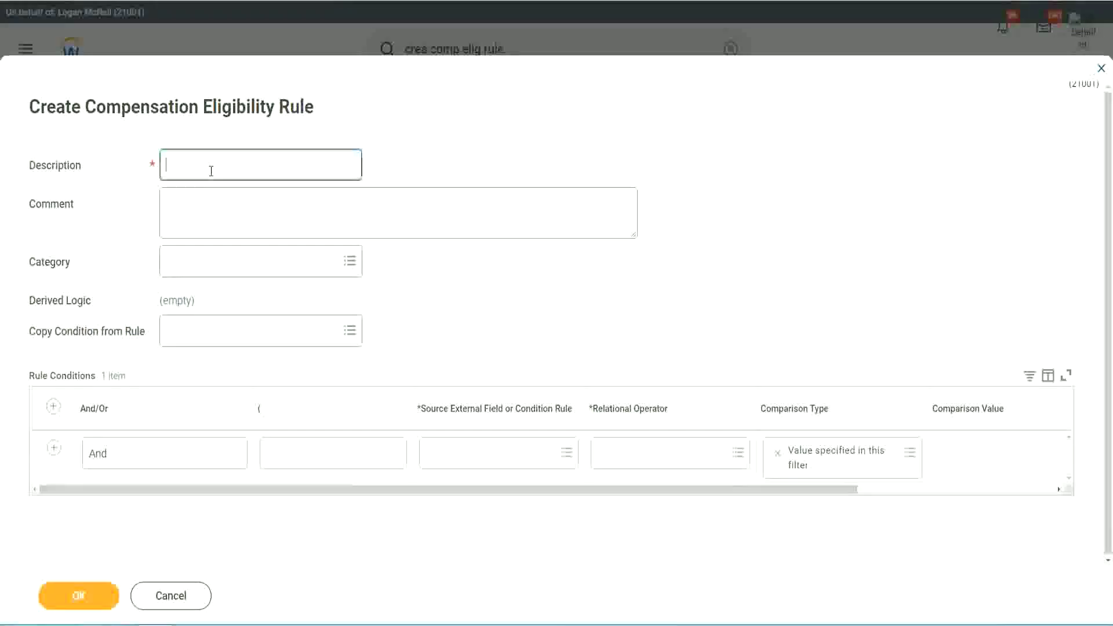
# Enter "WW_Managers in USA or Supervisors in UK" as the description of the new eligibility rule.
pyautogui.write('WW_')
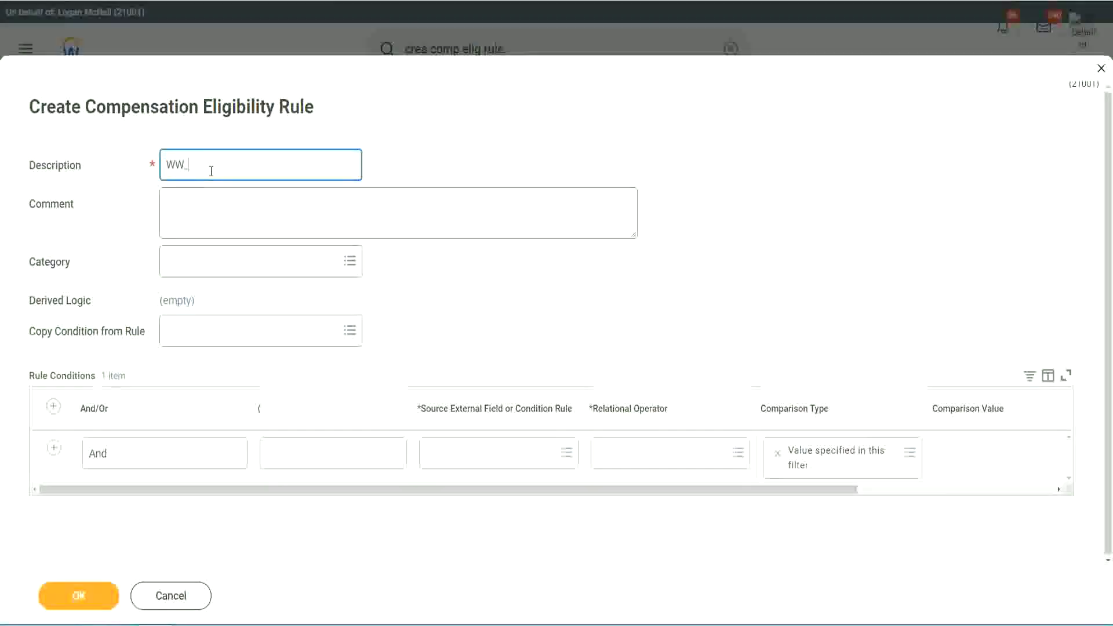
pyautogui.write('Managers in USA or Supervisorys')
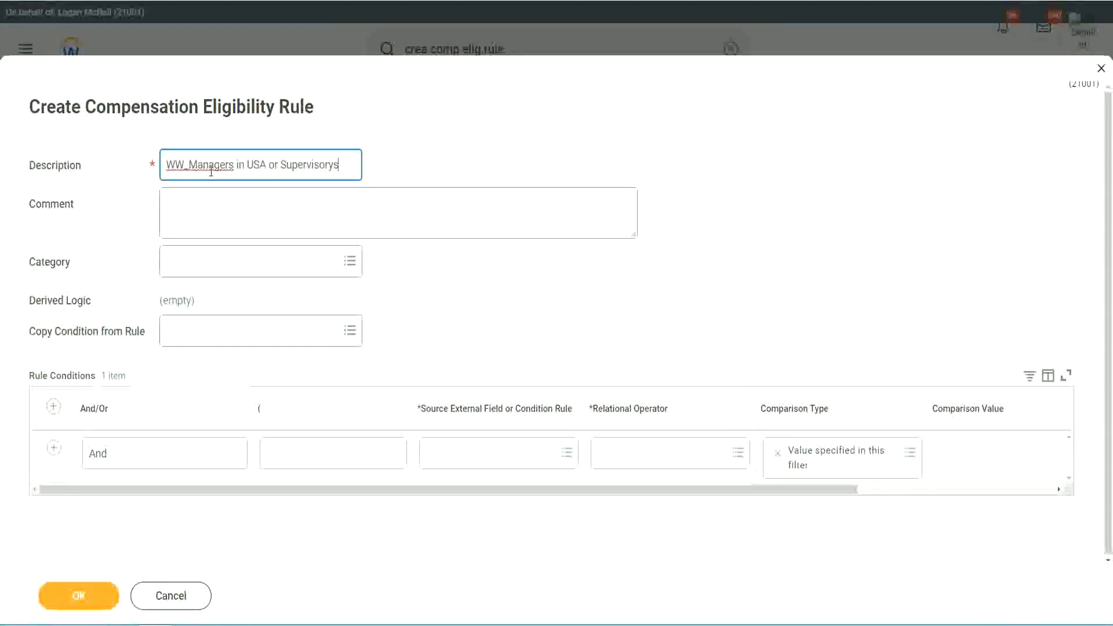
pyautogui.write('in UK')
pyautogui.click(199, 214)
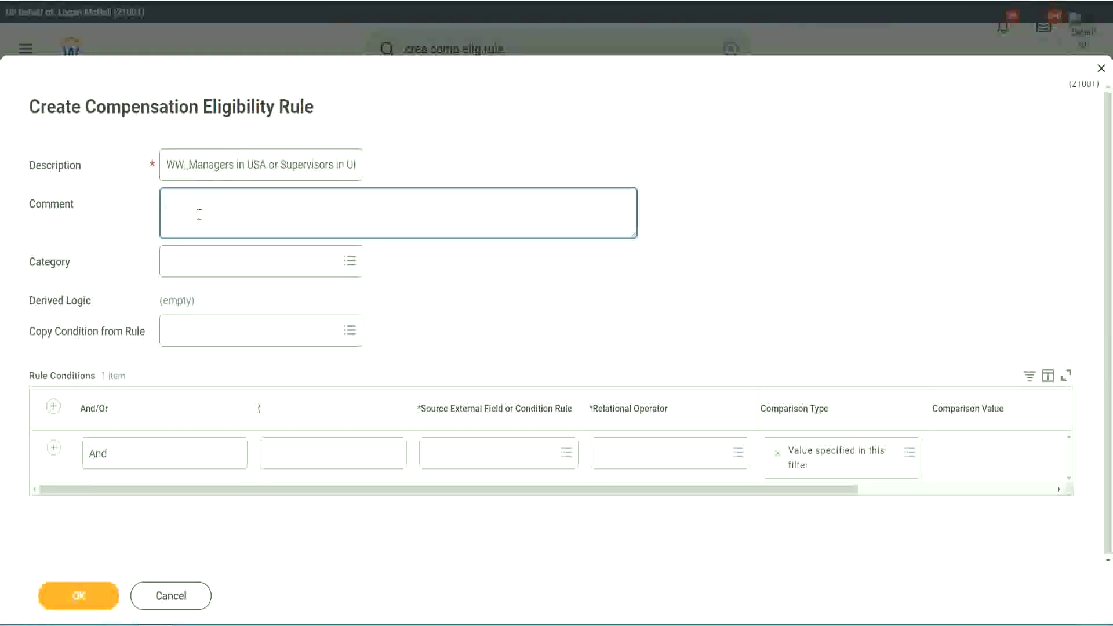
# Set the first rule condition's source field to Management Level (Compensation), searching for "management level comp".
pyautogui.click(461, 459)
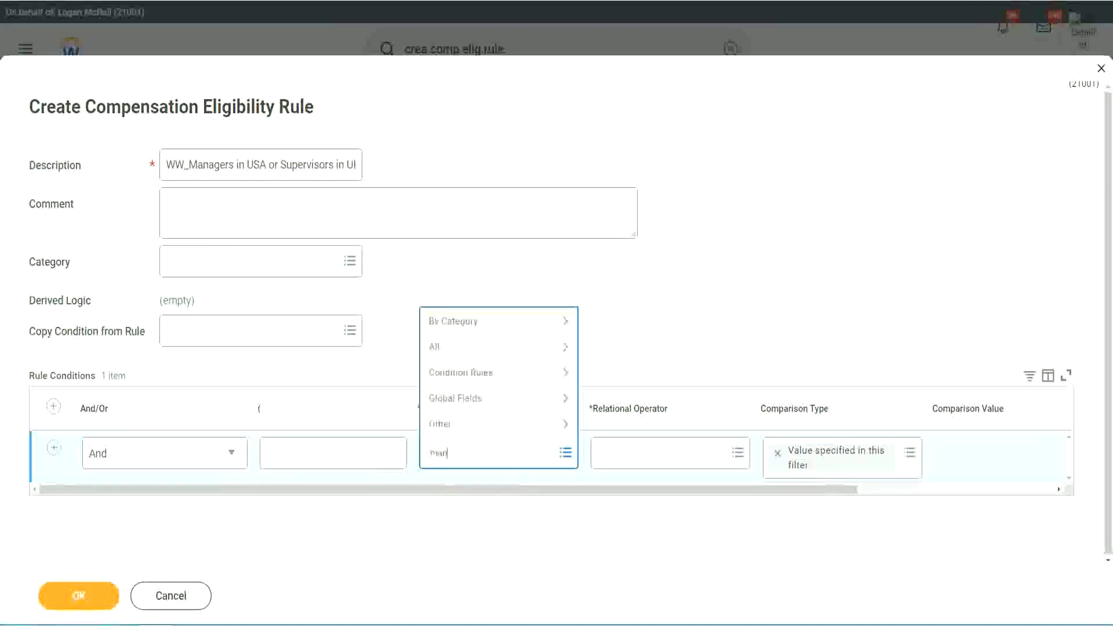
pyautogui.write('managemen')
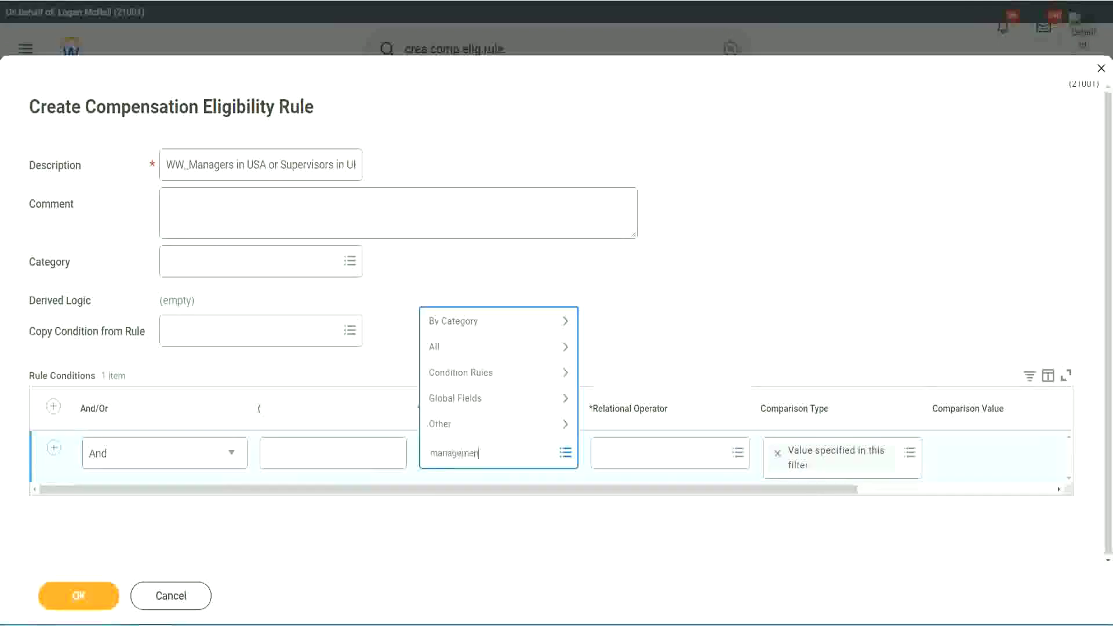
pyautogui.write('t level comp')
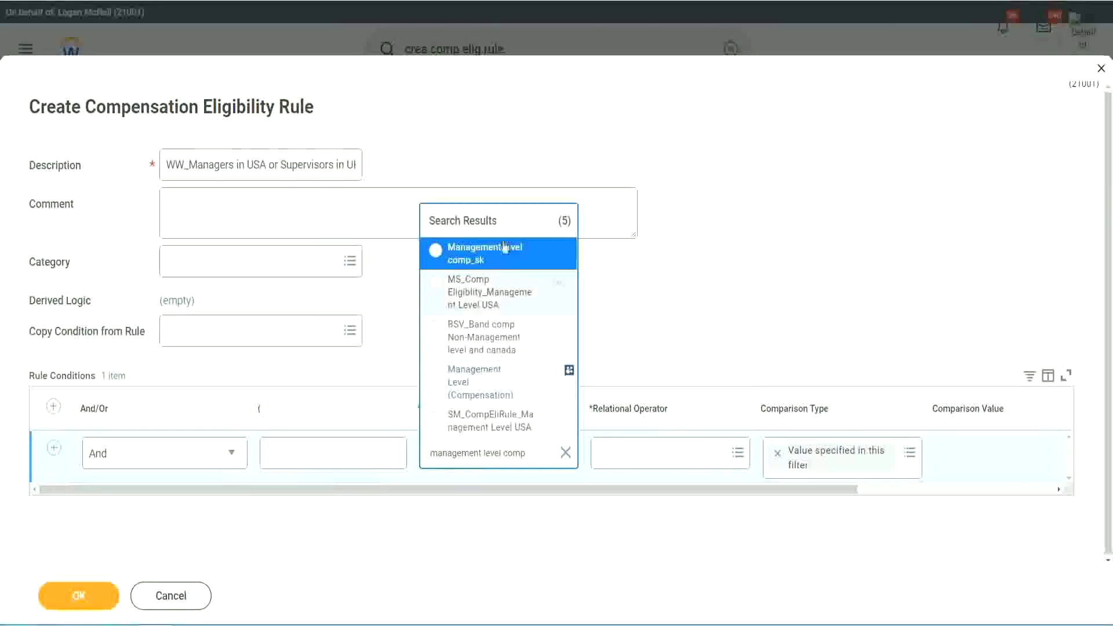
pyautogui.click(483, 394)
# Set the Management Level condition's relational operator to "any in the selection list".
pyautogui.moveTo(626, 509); pyautogui.dragTo(726, 510)
pyautogui.click(526, 445)
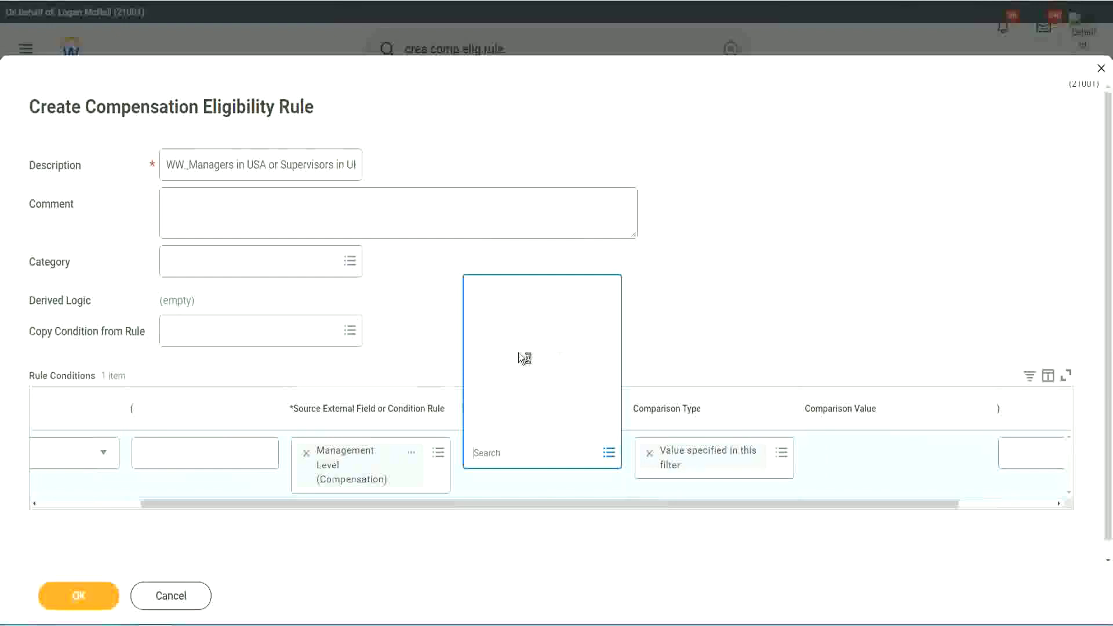
pyautogui.click(519, 405)
pyautogui.click(531, 346)
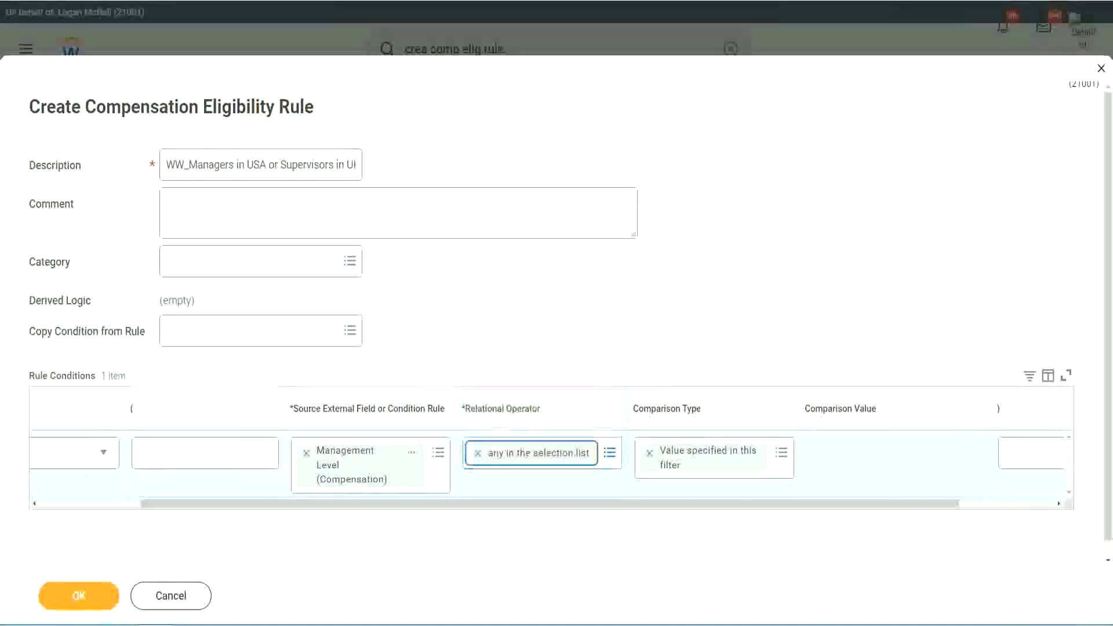
# Select both 6 Manager entries as the comparison values of the Management Level condition.
pyautogui.moveTo(739, 503); pyautogui.dragTo(834, 503)
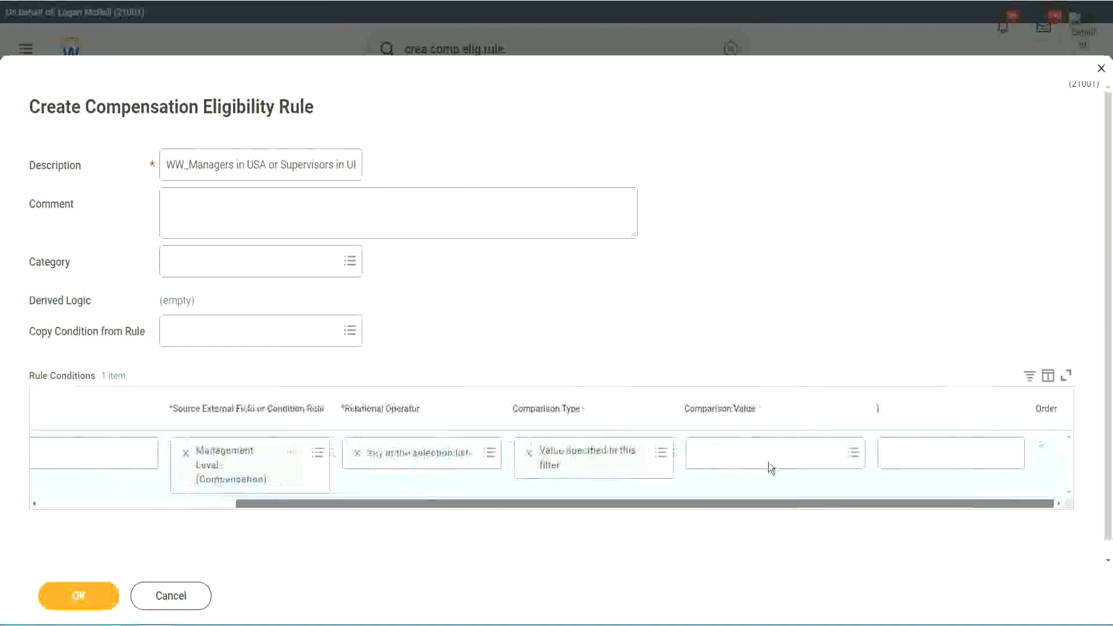
pyautogui.click(771, 467)
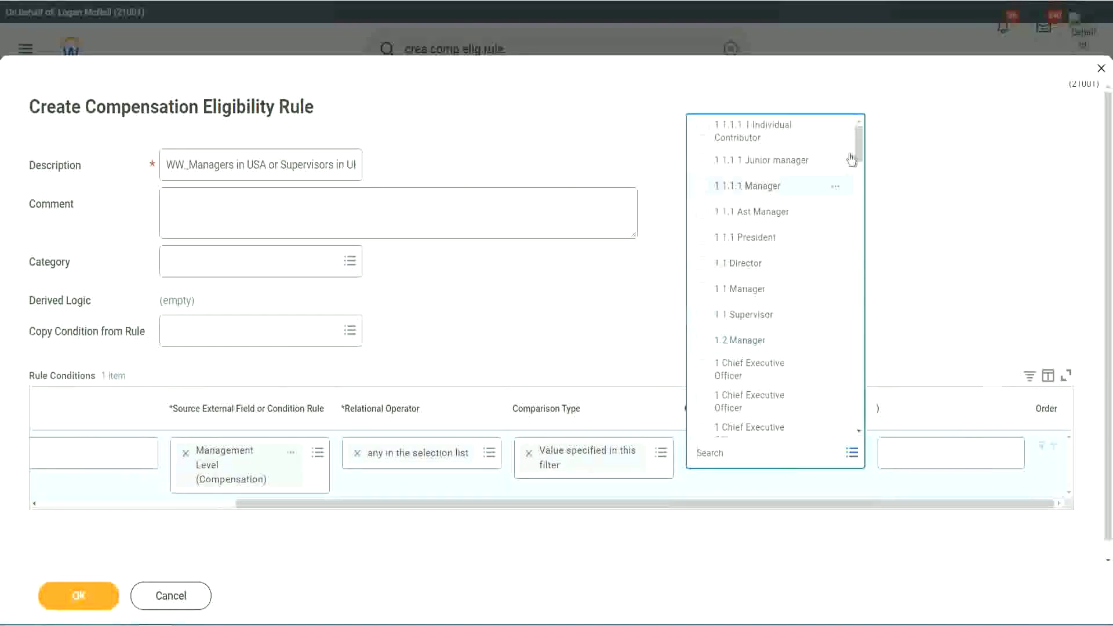
pyautogui.moveTo(859, 146); pyautogui.dragTo(849, 305)
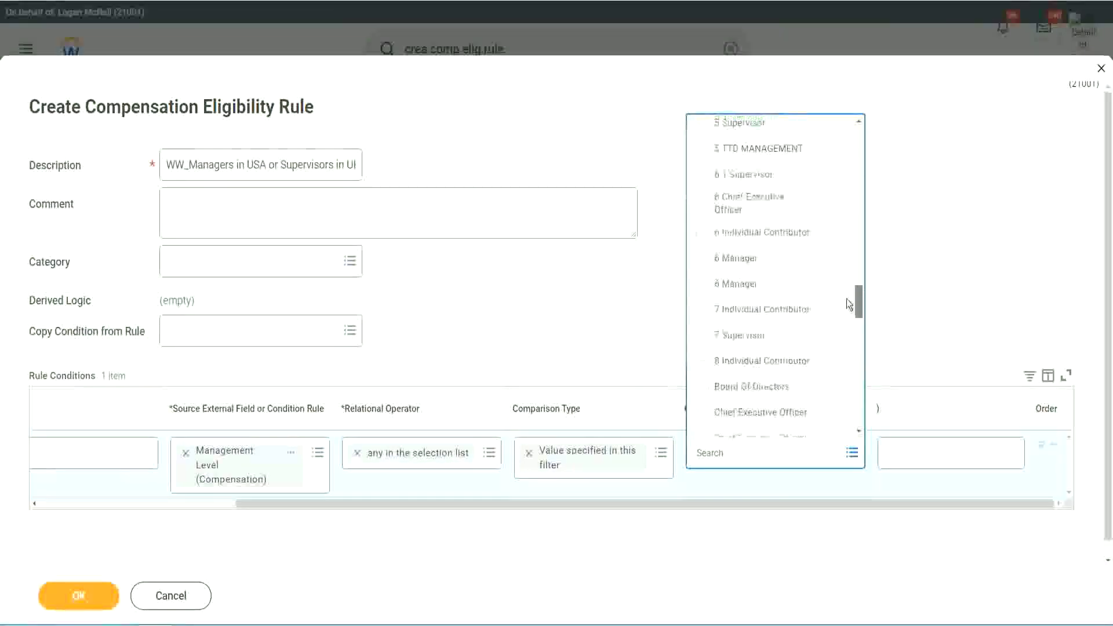
pyautogui.scroll(1, 849, 305)
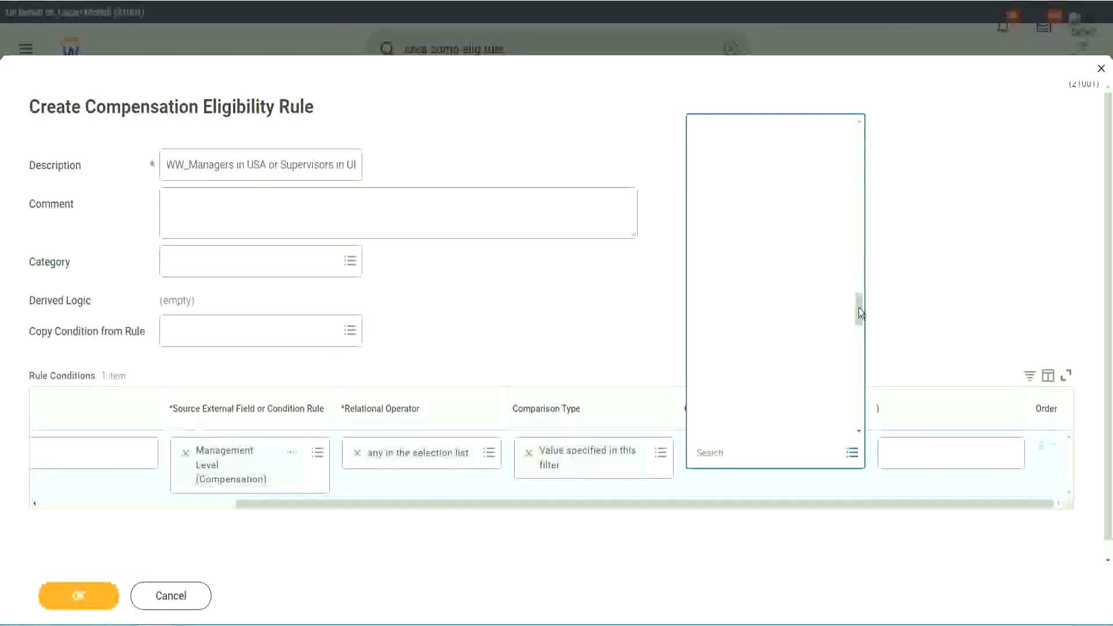
pyautogui.moveTo(860, 307); pyautogui.dragTo(858, 304)
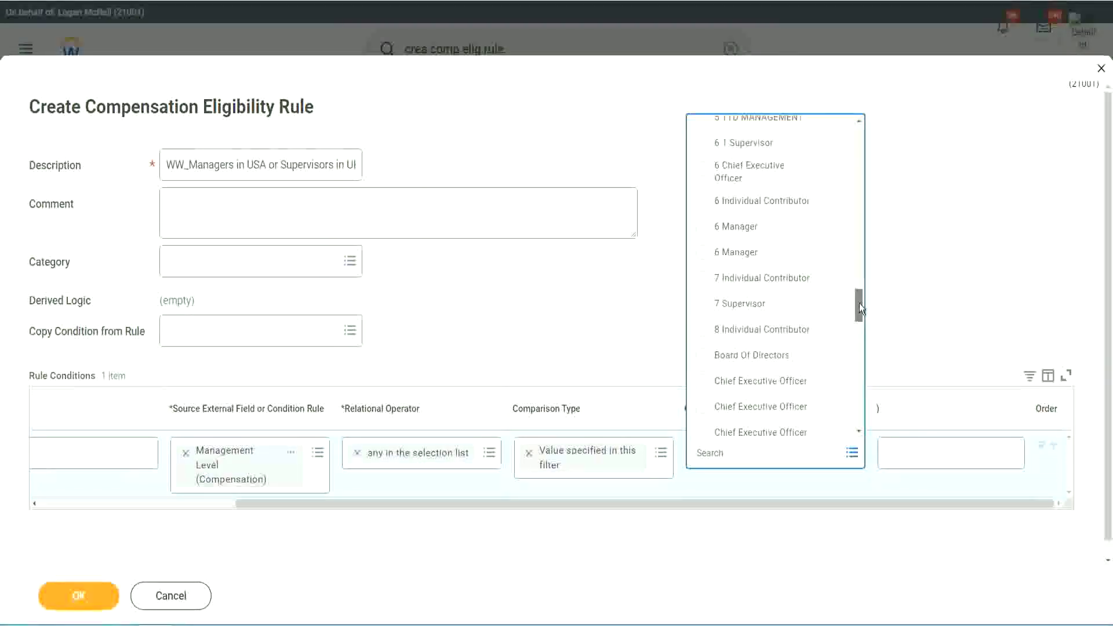
pyautogui.click(703, 235)
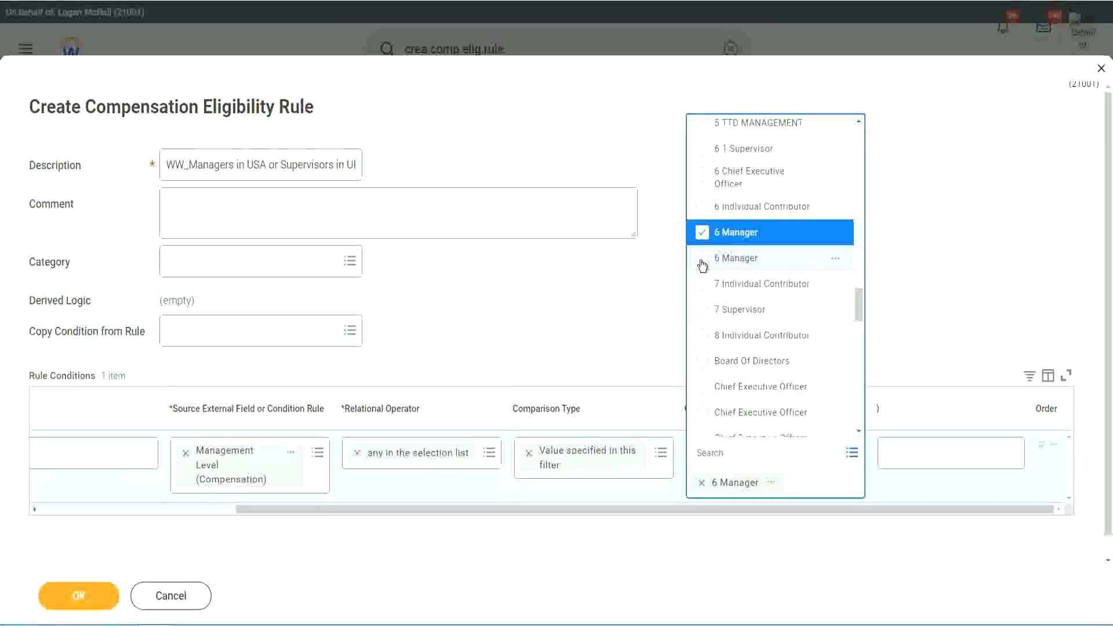
pyautogui.click(703, 261)
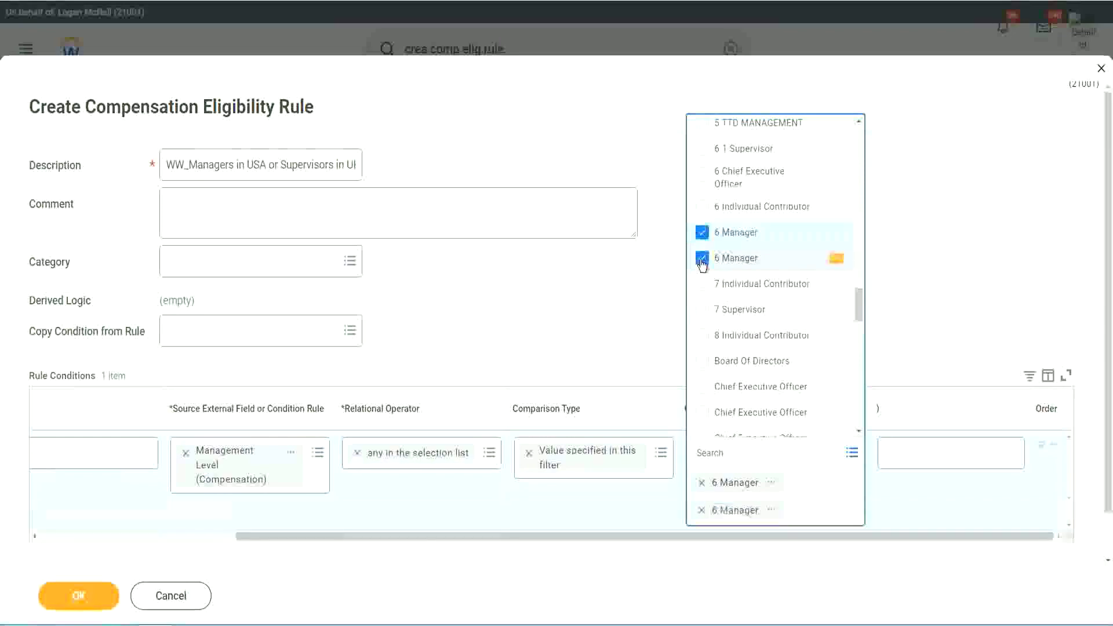
pyautogui.click(640, 293)
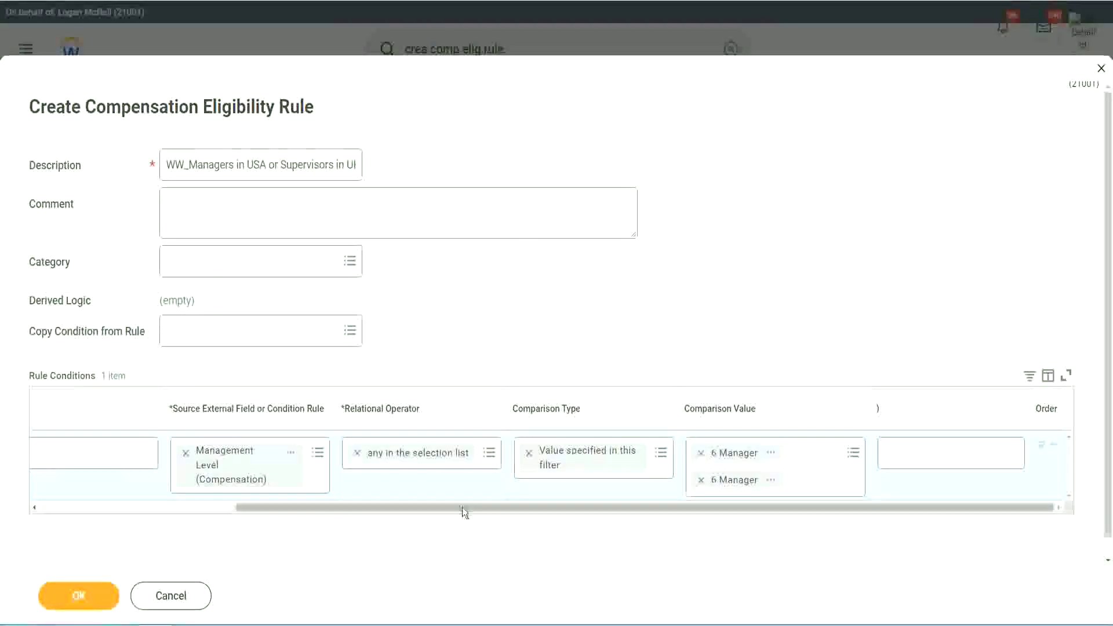
# Add a second rule condition row and search its source field for "location country".
pyautogui.moveTo(384, 506); pyautogui.dragTo(214, 506)
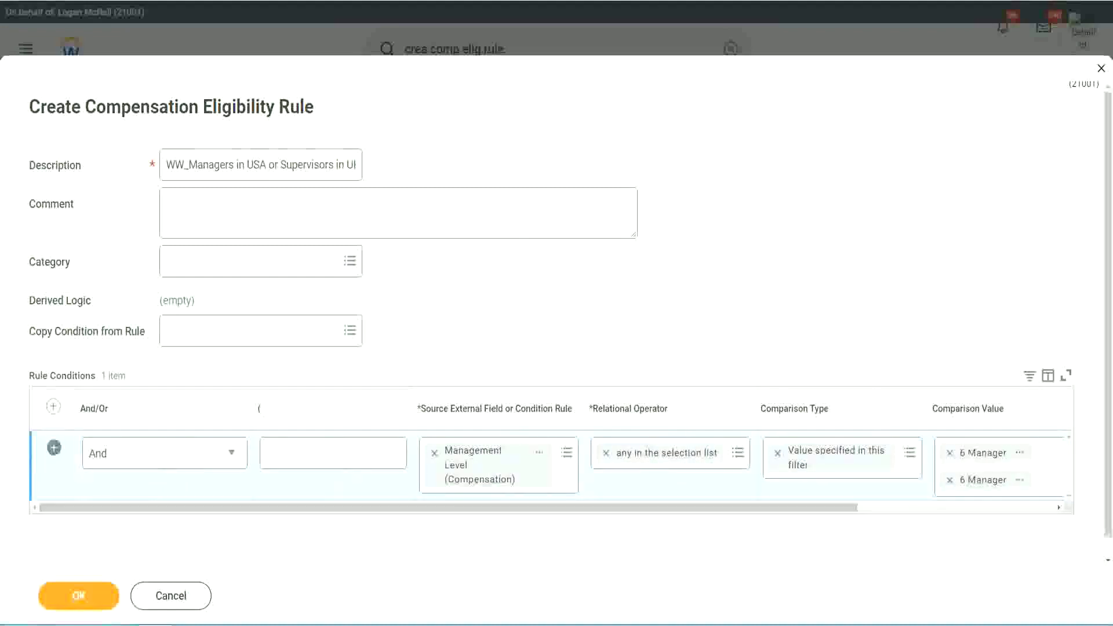
pyautogui.click(53, 447)
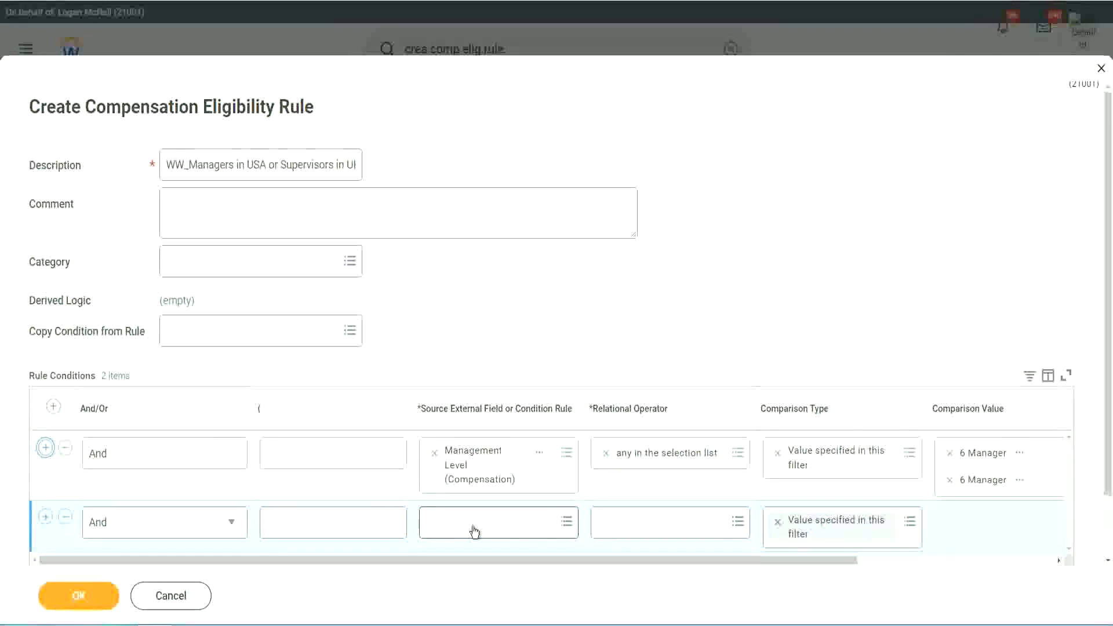
pyautogui.click(474, 531)
pyautogui.write('l')
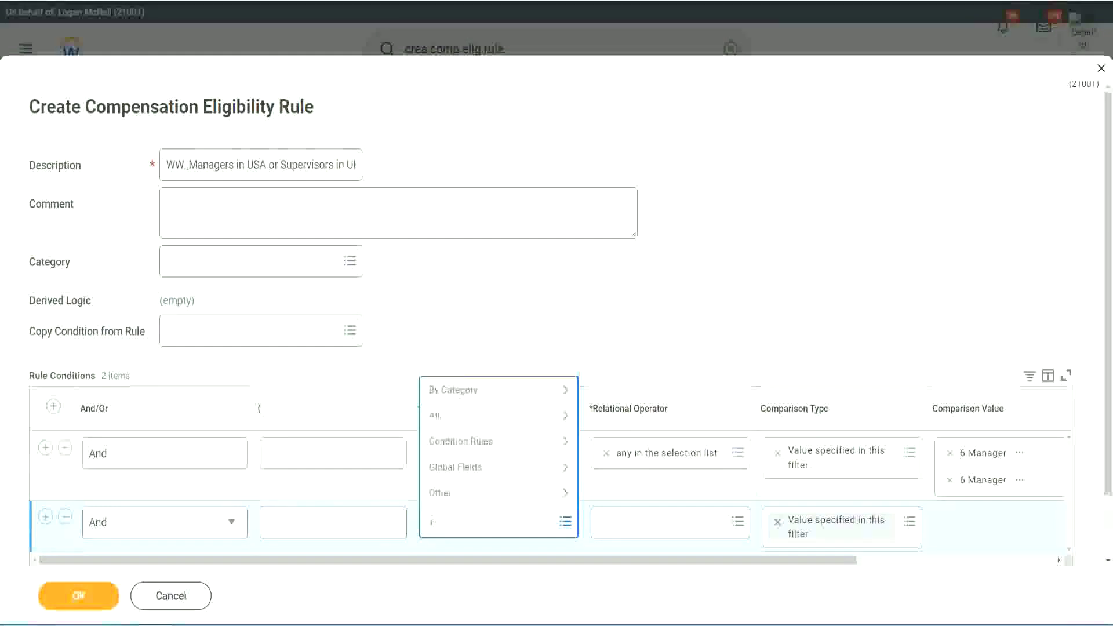
pyautogui.write('ocation co')
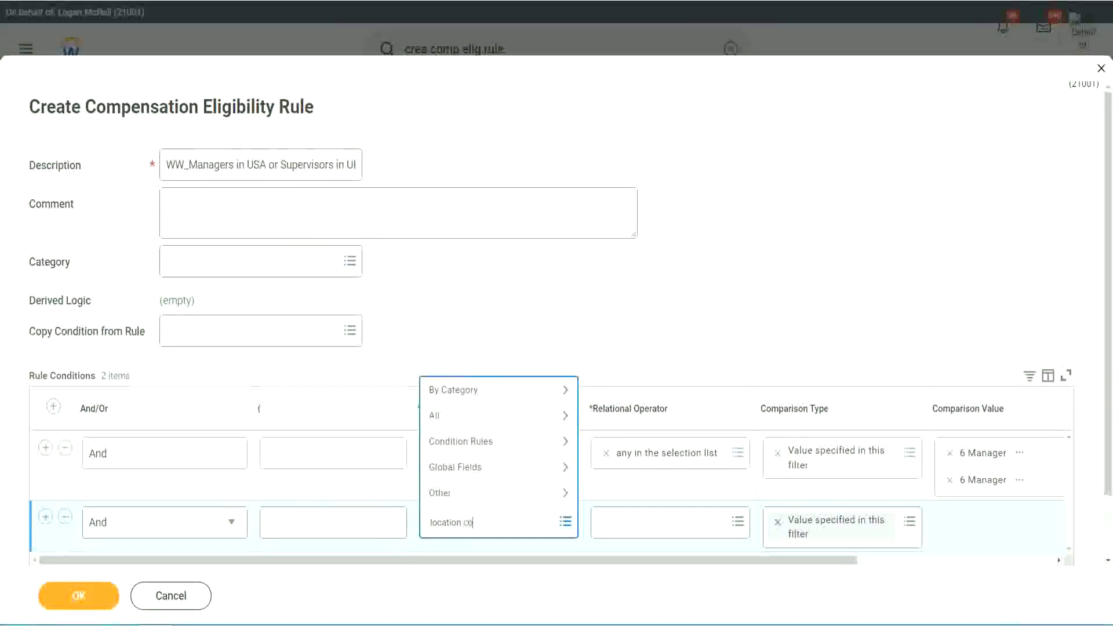
pyautogui.write('untry')
pyautogui.press('Return')
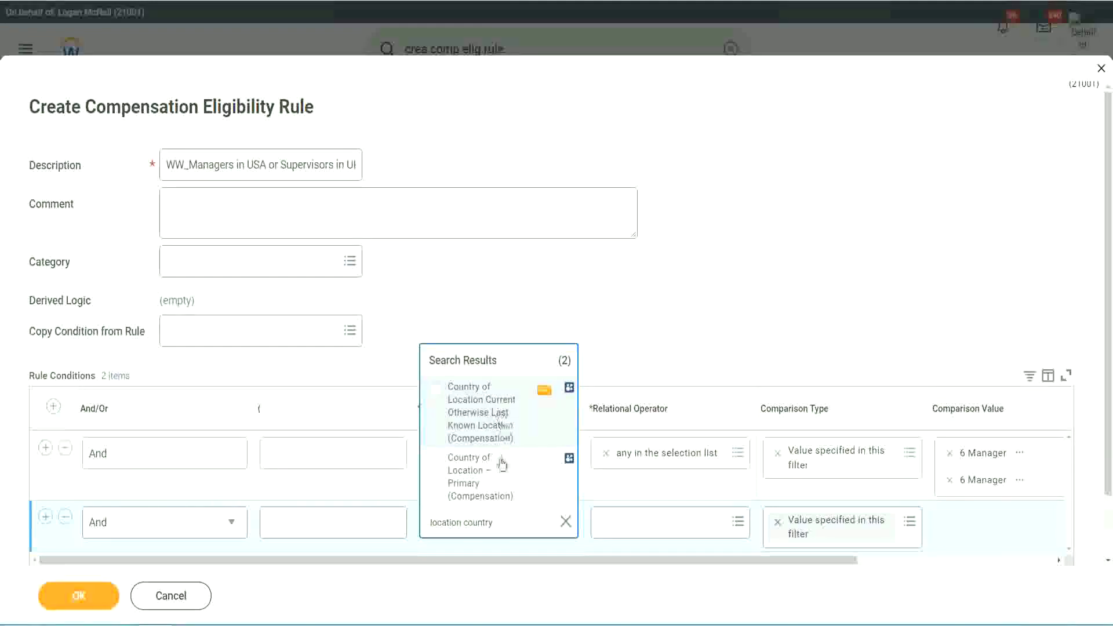
# Open the details of the Country of Location – Primary (Compensation) field and examine its description and field source.
pyautogui.click(545, 467)
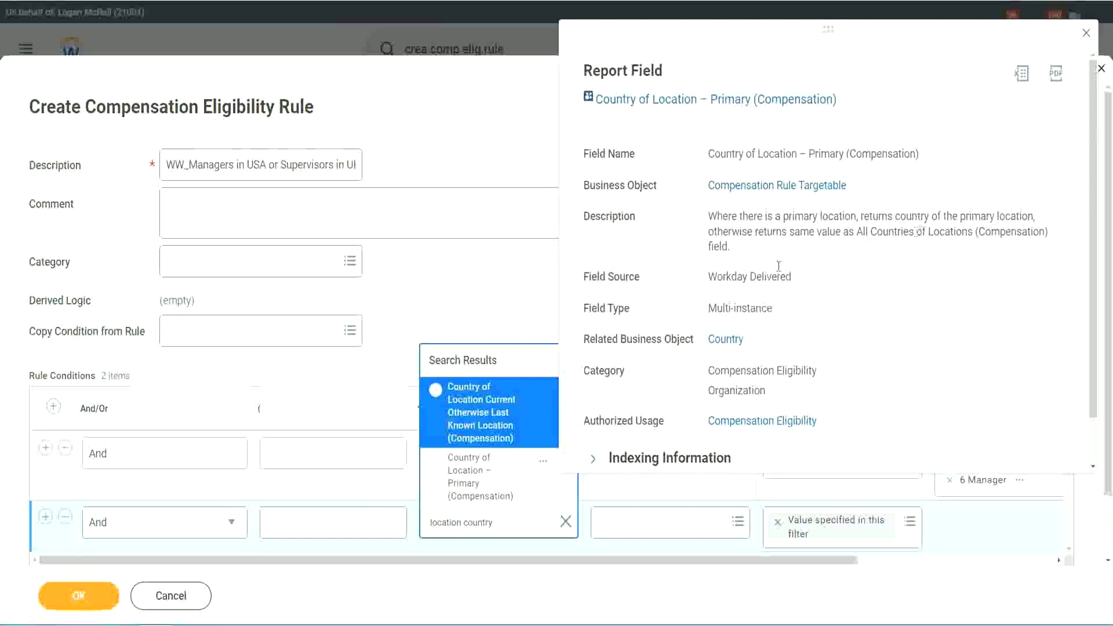
pyautogui.moveTo(711, 280); pyautogui.dragTo(791, 277)
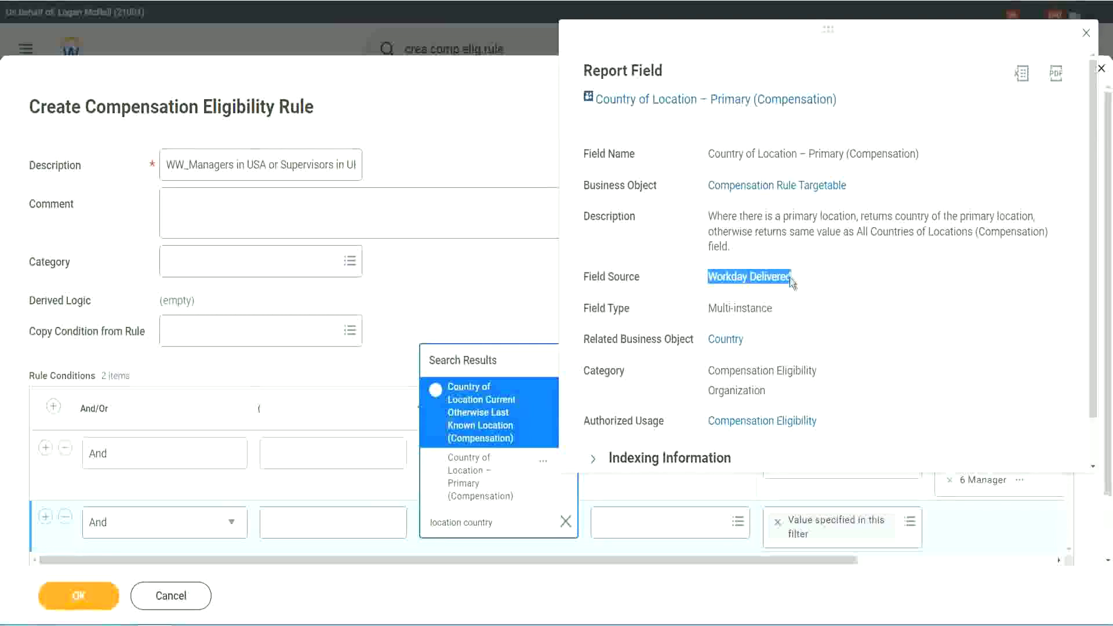
pyautogui.click(782, 277)
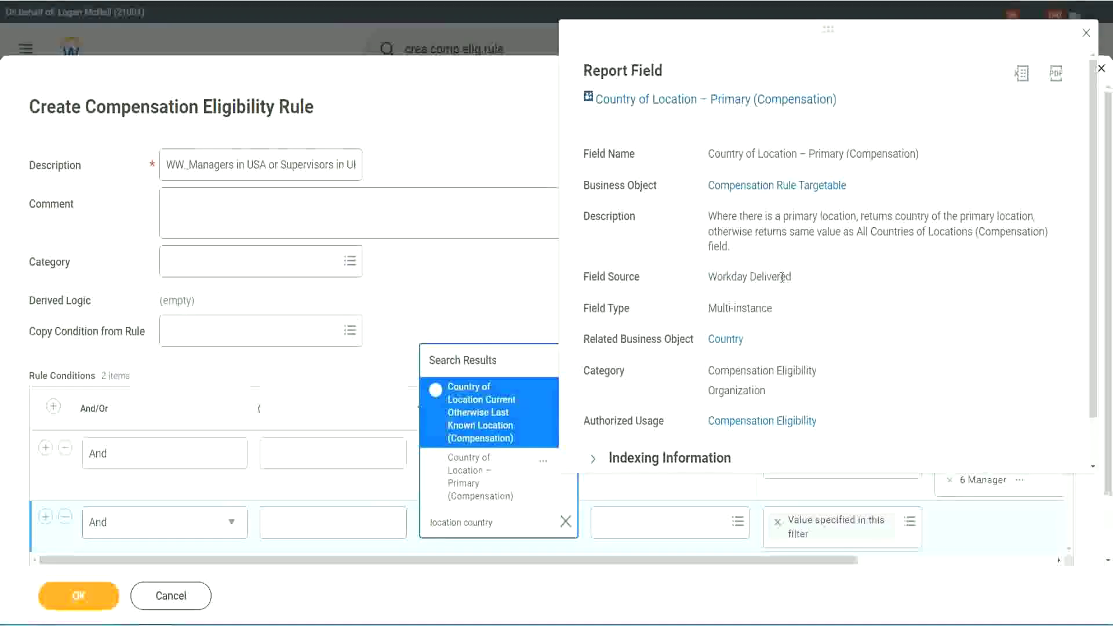
# Set the second condition's source field to Country of Location – Primary (Compensation) with the operator "any in the selection list".
pyautogui.click(437, 470)
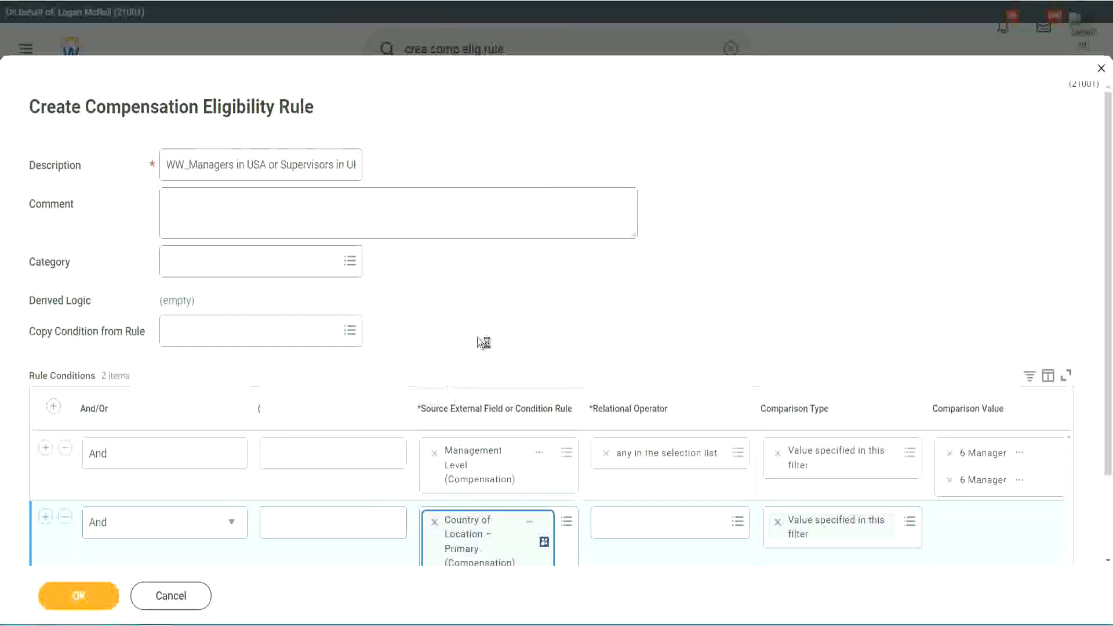
pyautogui.scroll(-3, 478, 338)
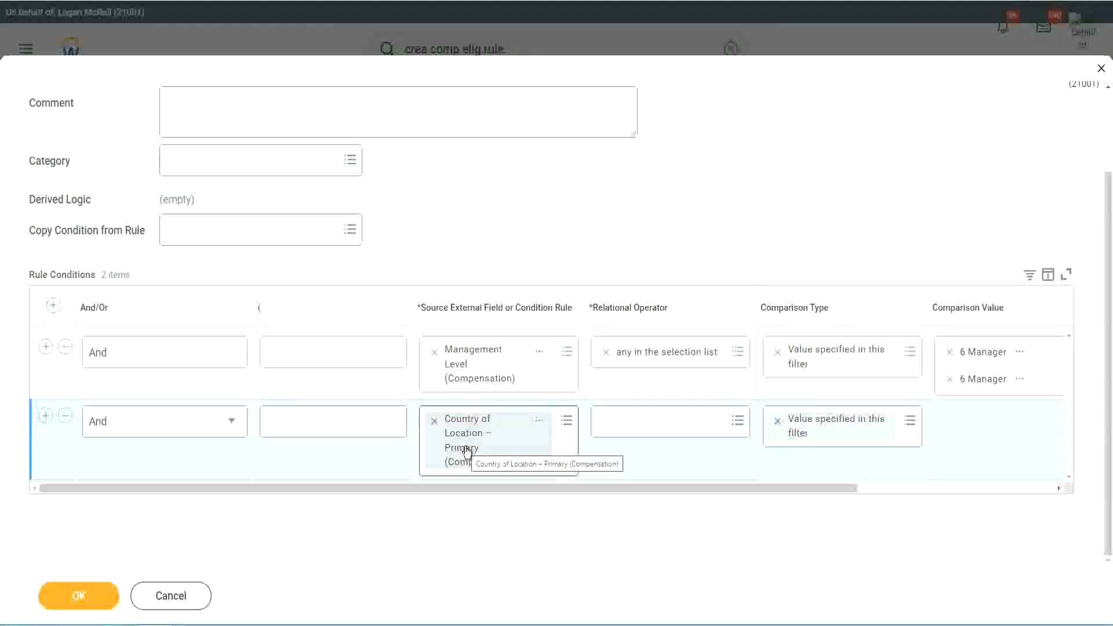
pyautogui.click(666, 422)
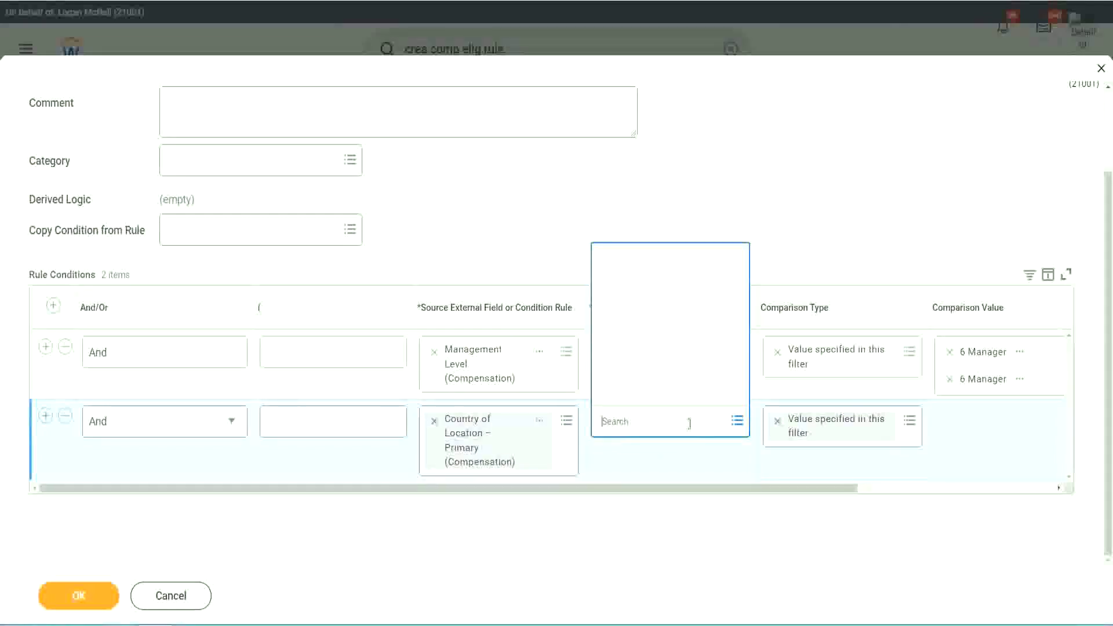
pyautogui.click(661, 368)
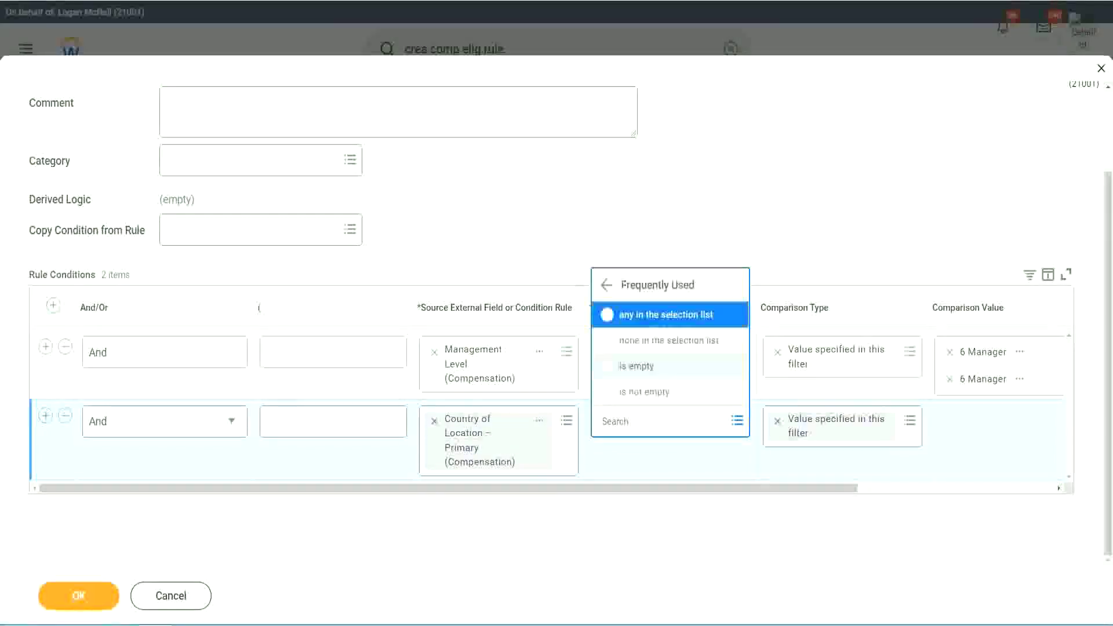
pyautogui.click(660, 316)
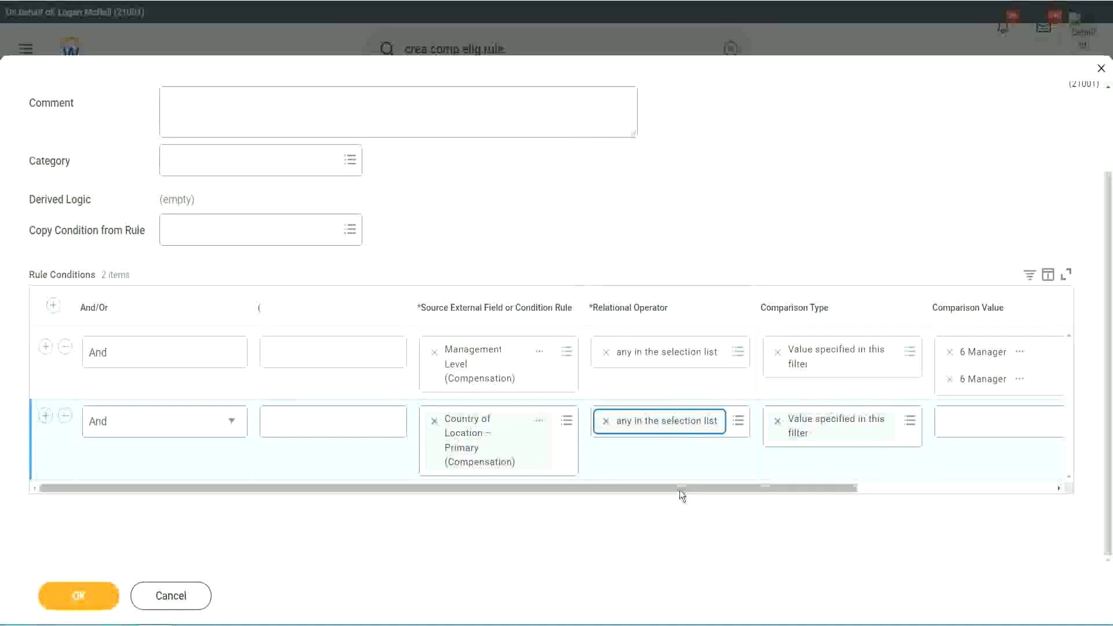
pyautogui.moveTo(681, 489); pyautogui.dragTo(864, 490)
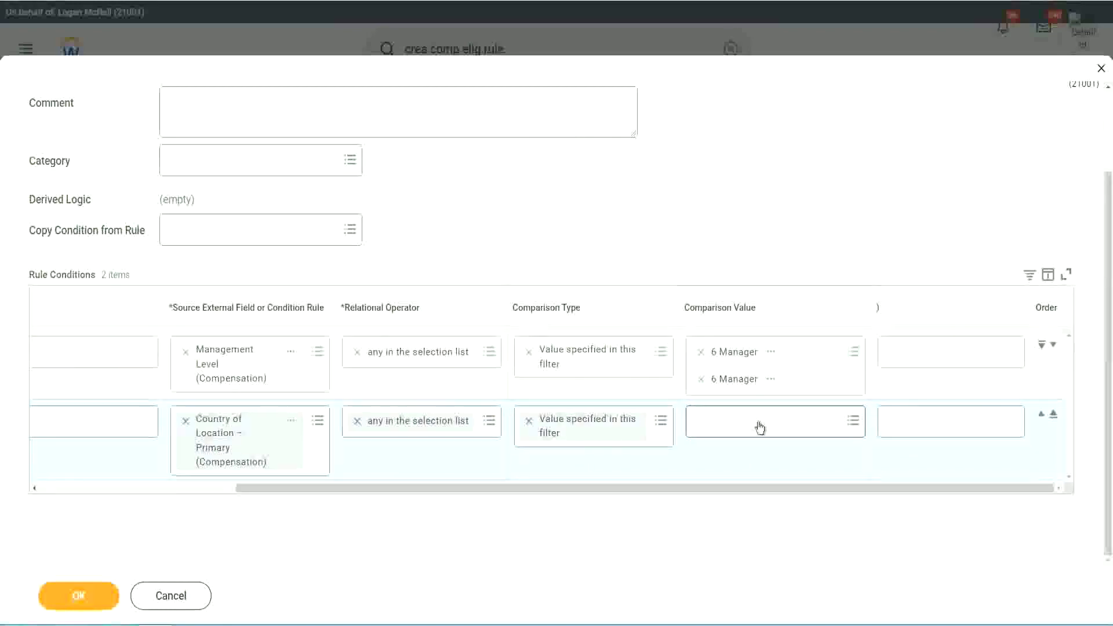
pyautogui.scroll(1, 280, 221)
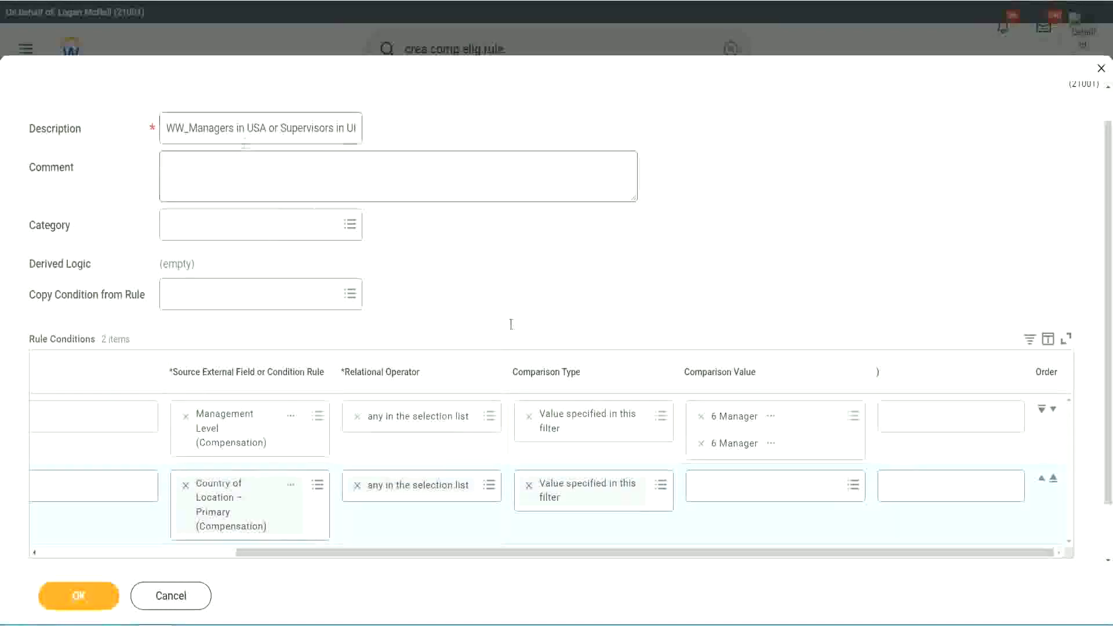
# Set the comparison value of the Country of Location – Primary condition to United States of America.
pyautogui.scroll(-1, 510, 324)
pyautogui.click(722, 422)
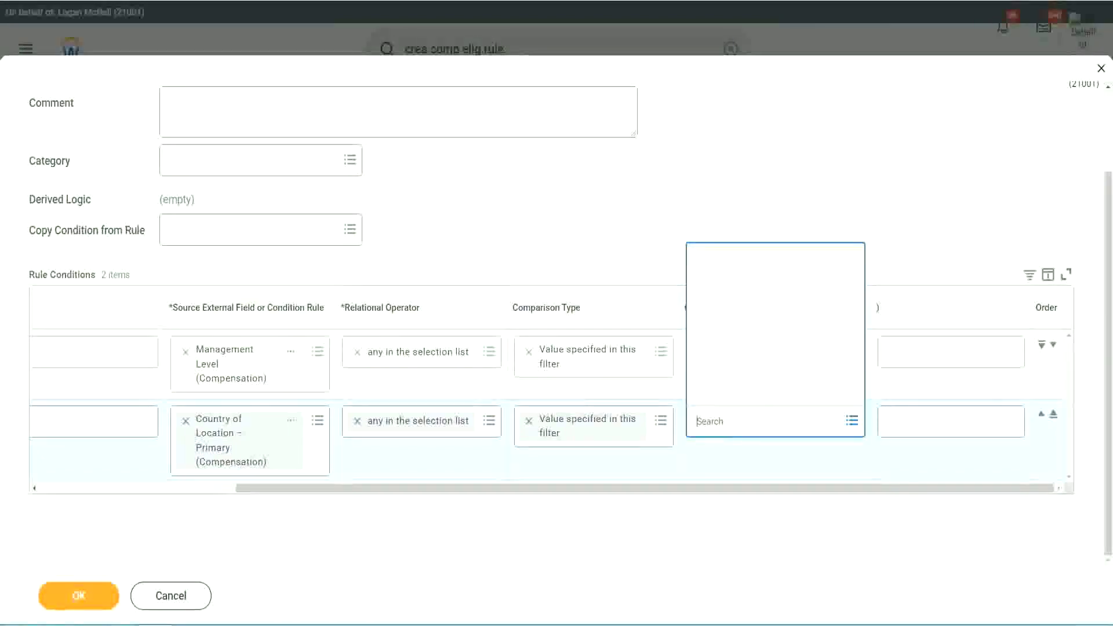
pyautogui.write('united states of')
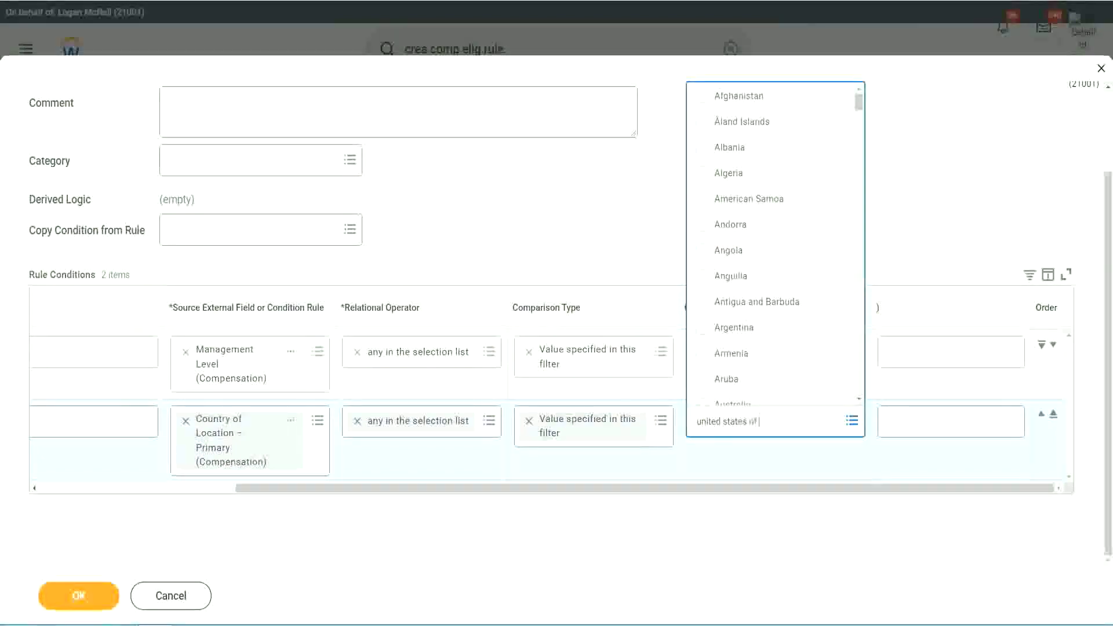
pyautogui.write(' amer')
pyautogui.press('Return')
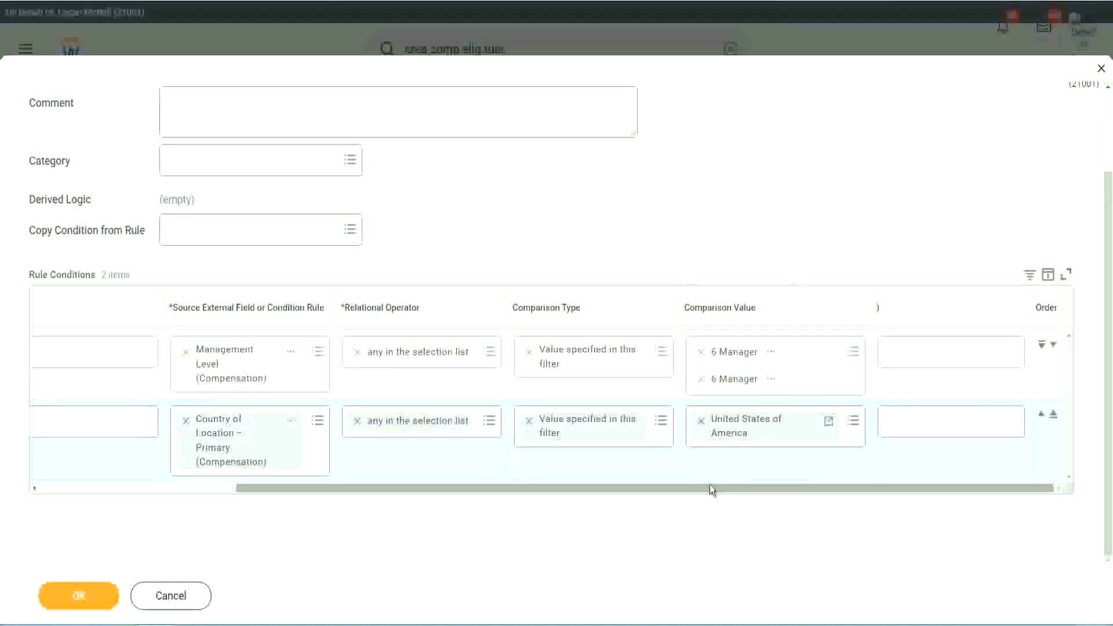
# Group the two conditions with an opening parenthesis on the Management Level row and a closing parenthesis on the Country of Location row.
pyautogui.moveTo(708, 485); pyautogui.dragTo(646, 488)
pyautogui.click(168, 352)
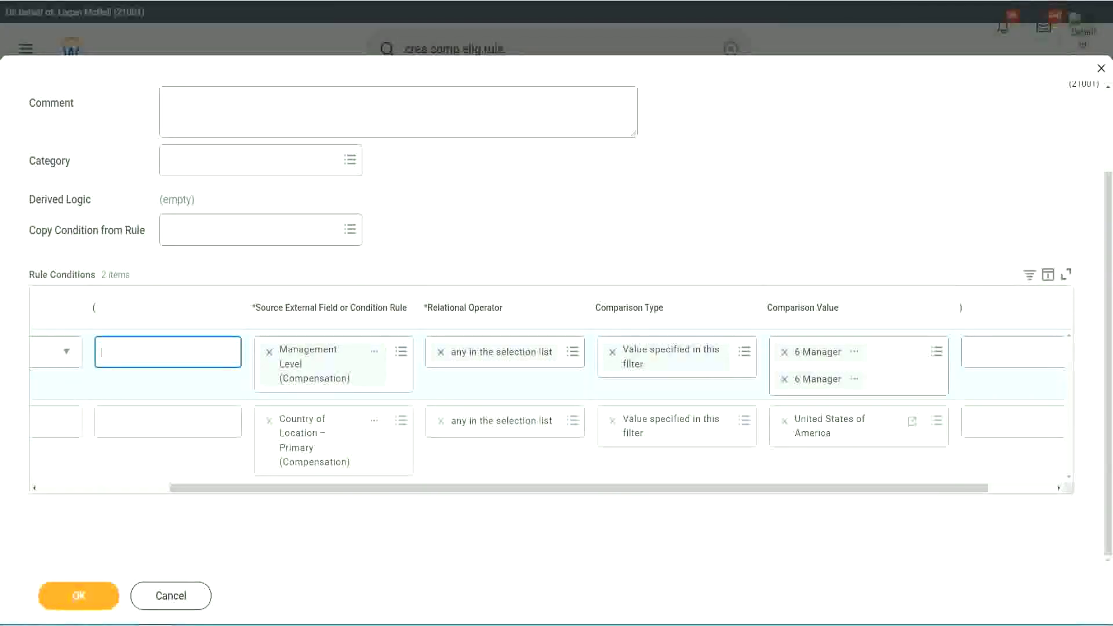
pyautogui.write('(')
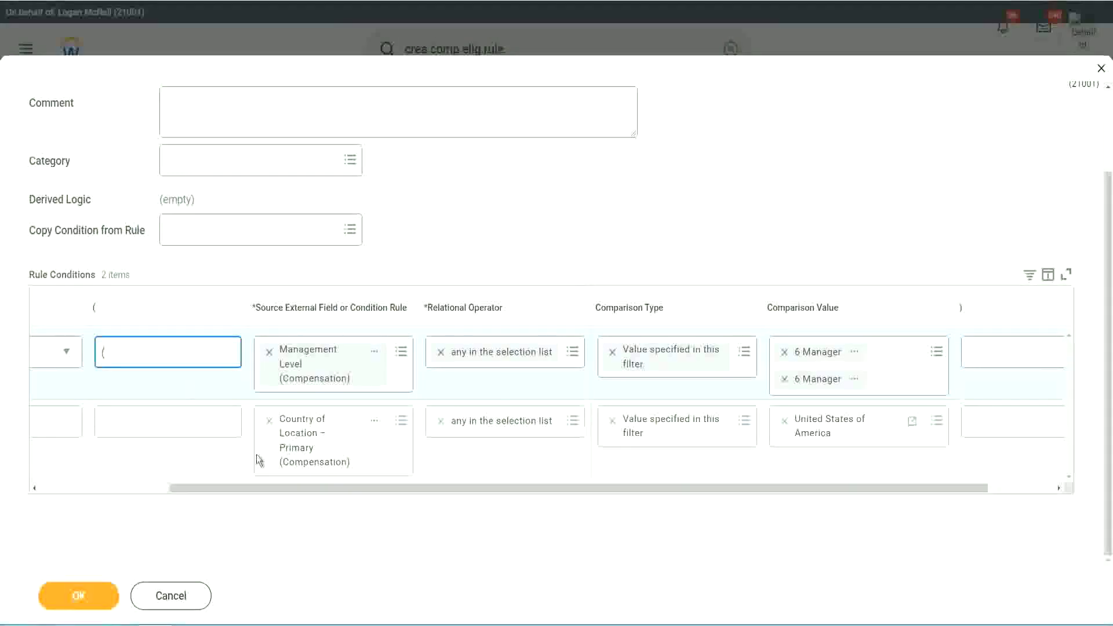
pyautogui.moveTo(262, 489); pyautogui.dragTo(343, 489)
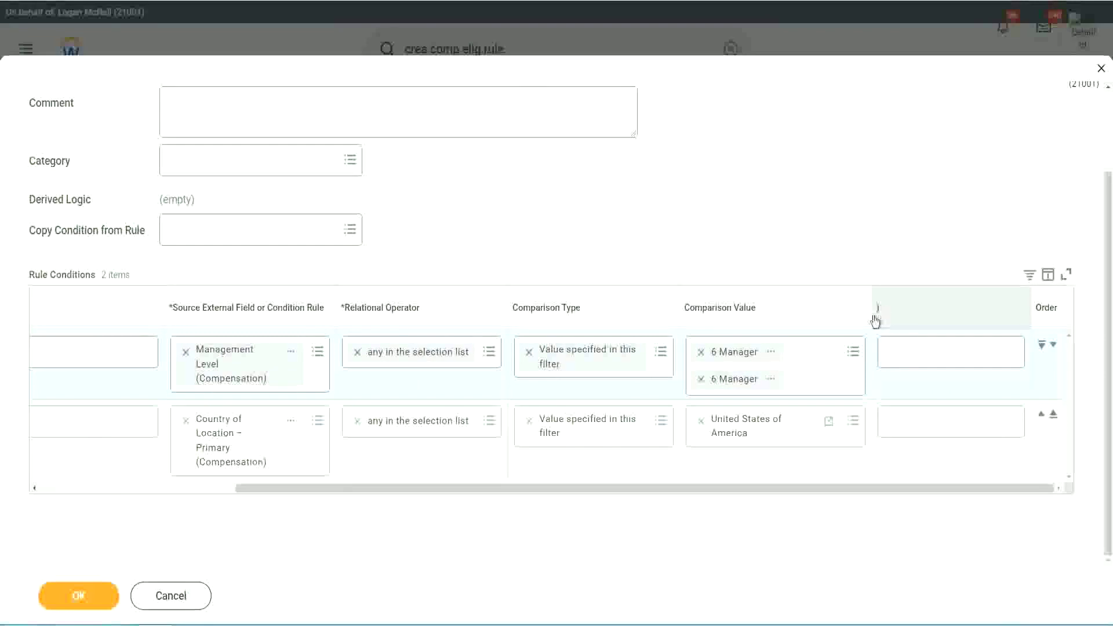
pyautogui.click(910, 430)
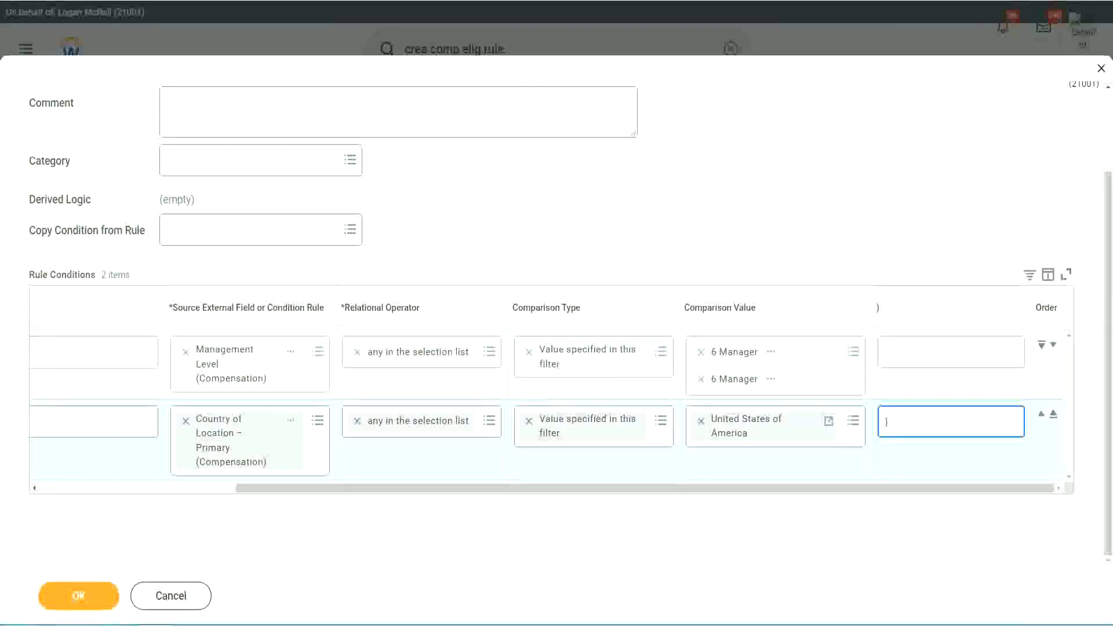
pyautogui.click(879, 491)
pyautogui.click(887, 422)
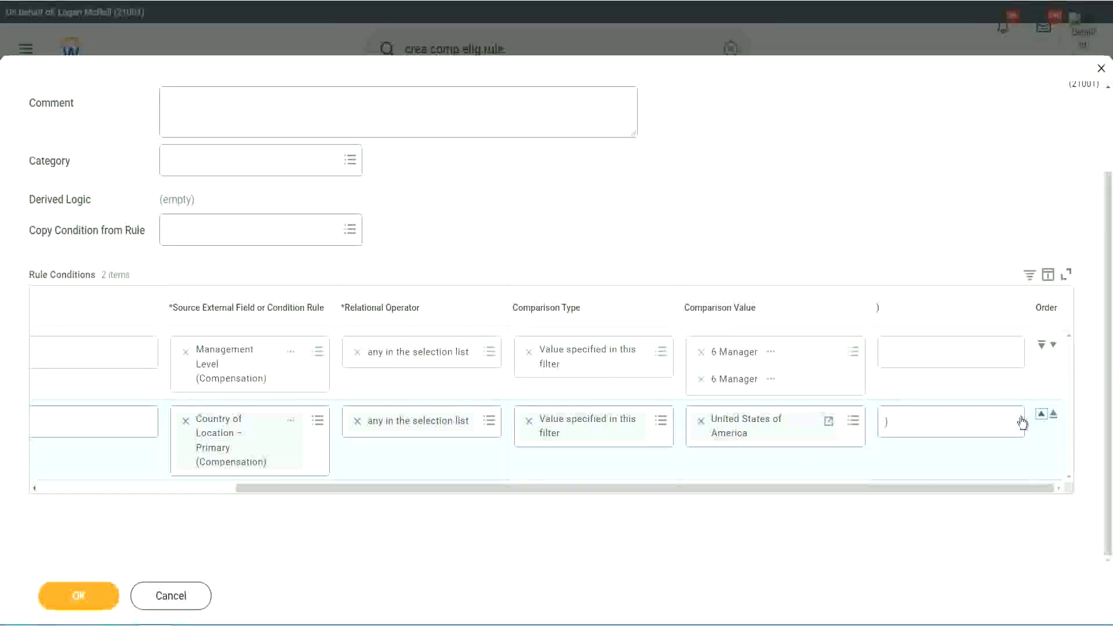
# Try reordering the Country of Location condition above the Management Level condition and return it to second place.
pyautogui.click(1041, 414)
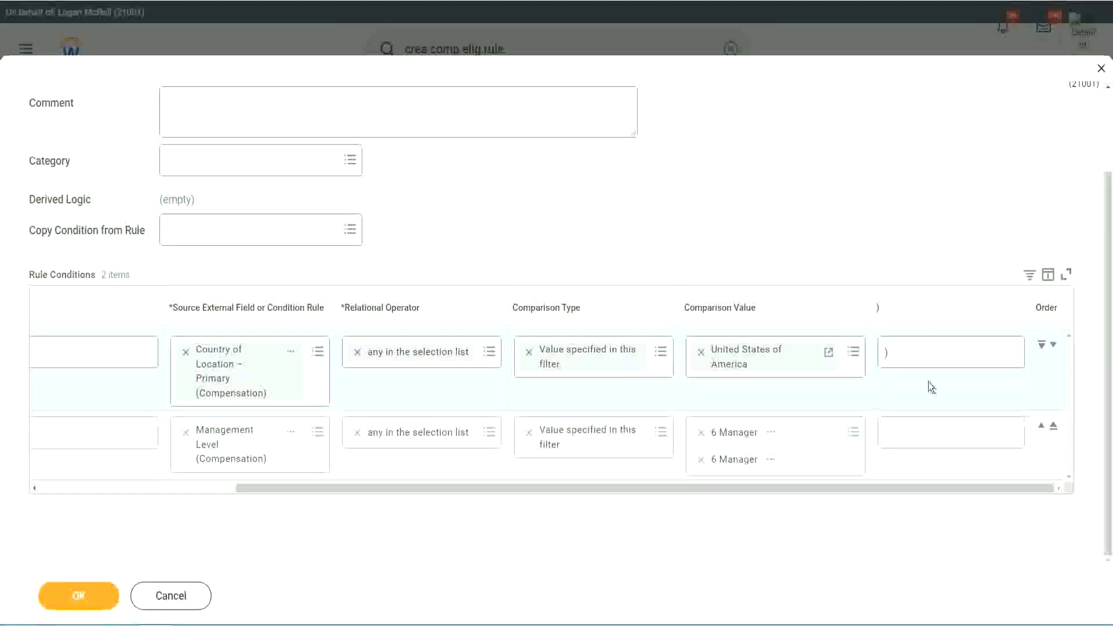
pyautogui.click(1053, 346)
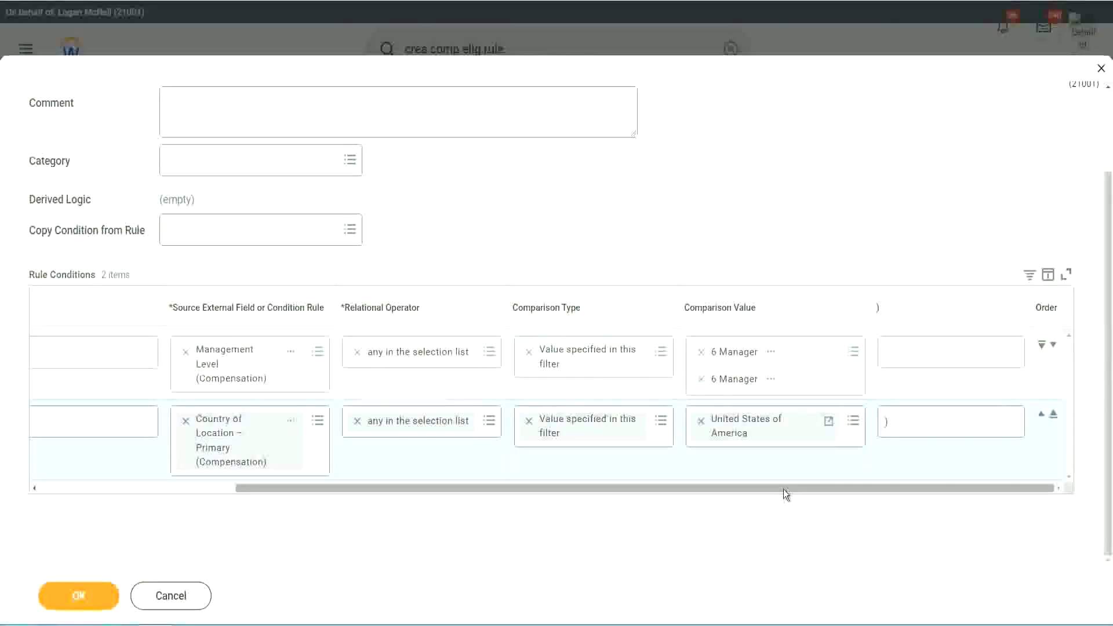
pyautogui.moveTo(783, 488)
pyautogui.mouseDown()
pyautogui.moveTo(649, 492)
pyautogui.moveTo(788, 500)
pyautogui.mouseUp()
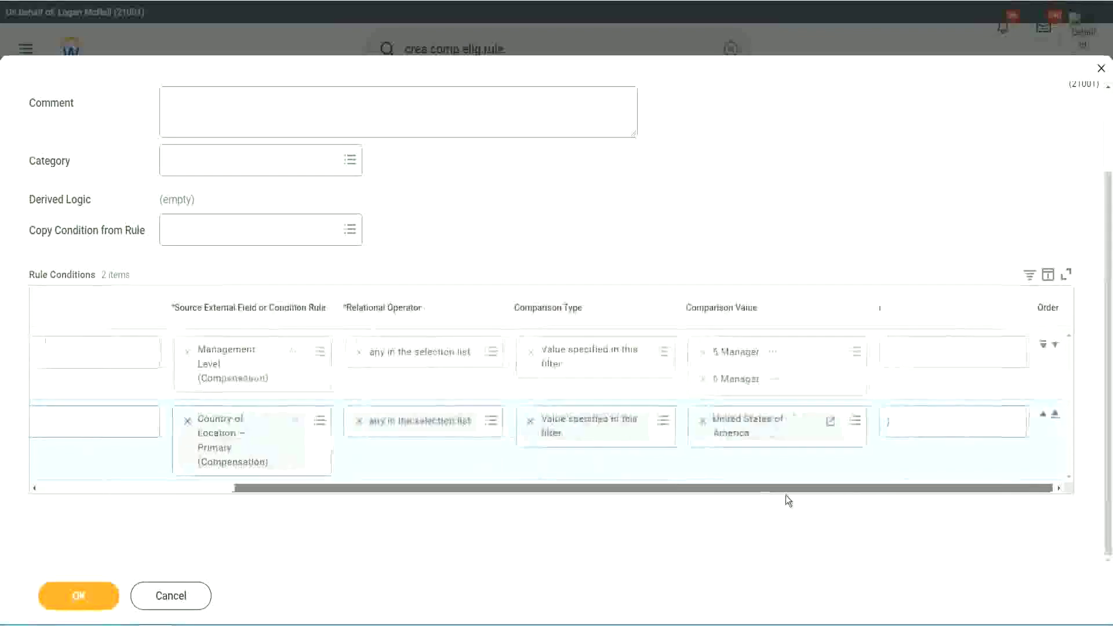
pyautogui.click(1040, 415)
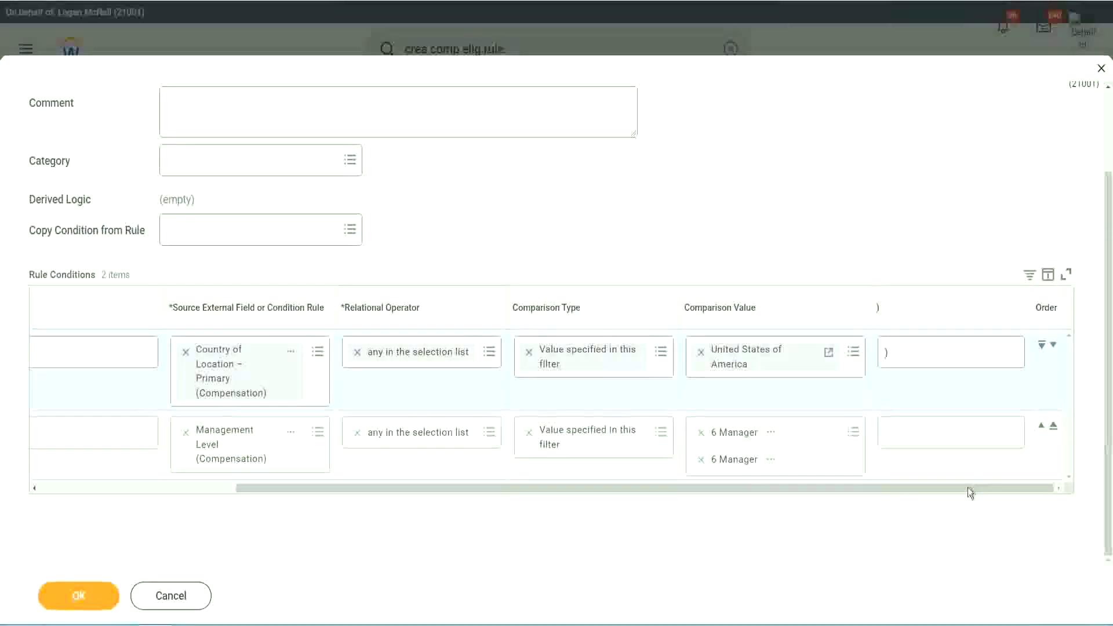
pyautogui.hscroll(-2, 945, 493)
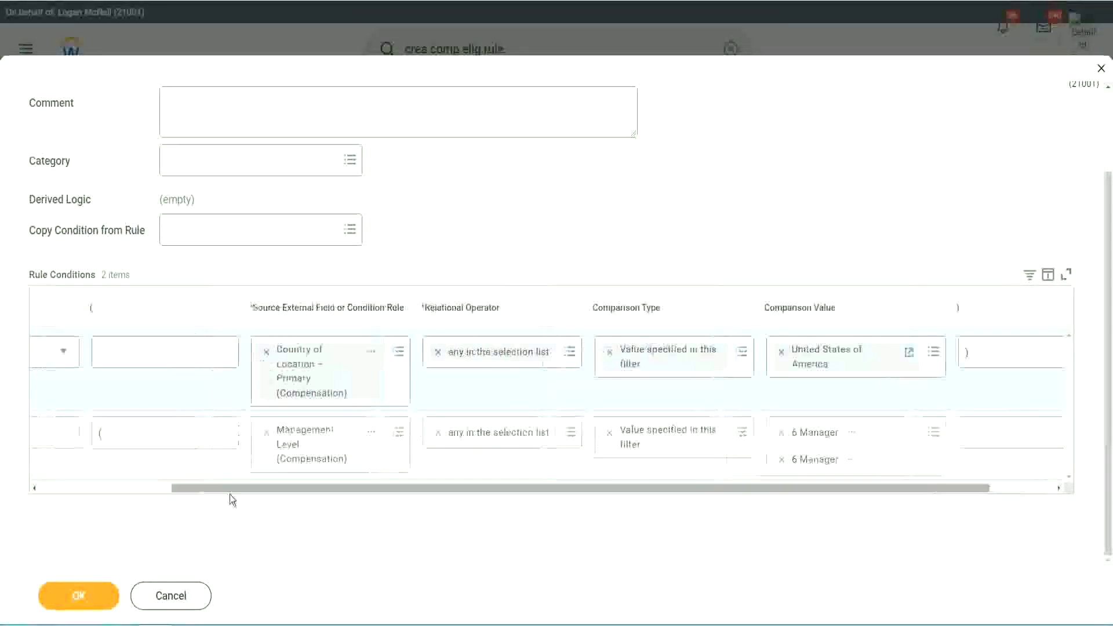
pyautogui.click(121, 354)
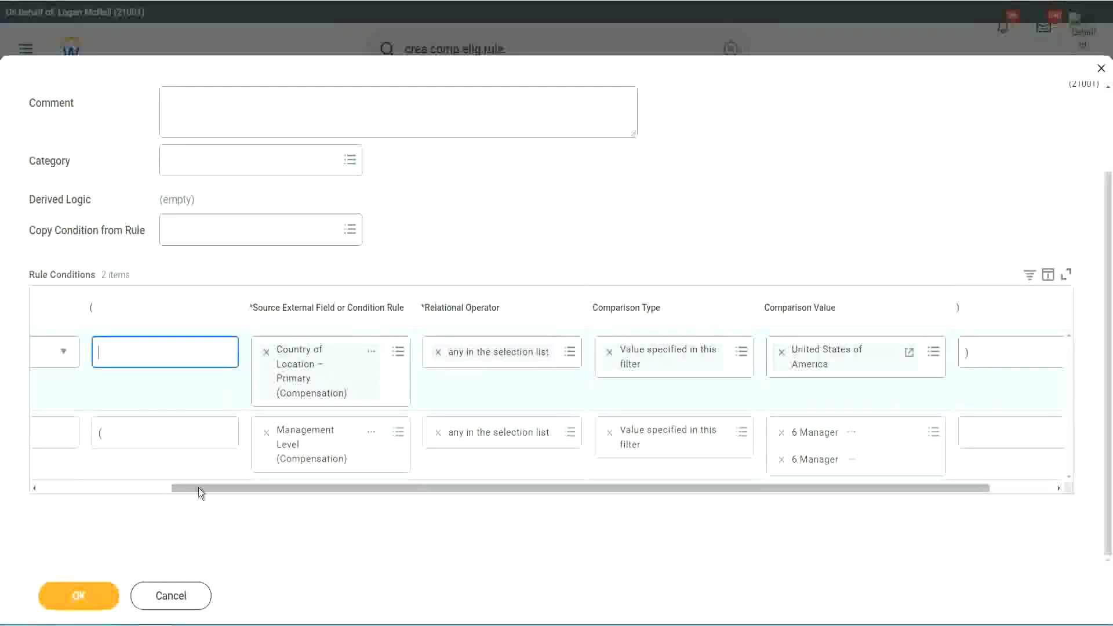
pyautogui.moveTo(198, 488); pyautogui.dragTo(373, 504)
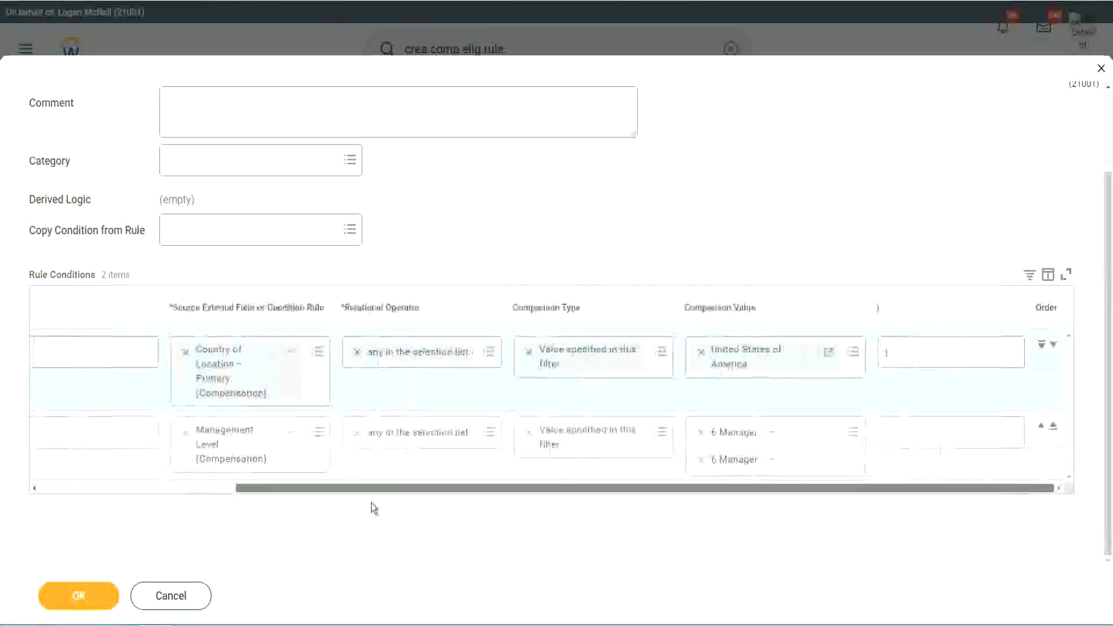
pyautogui.click(1053, 347)
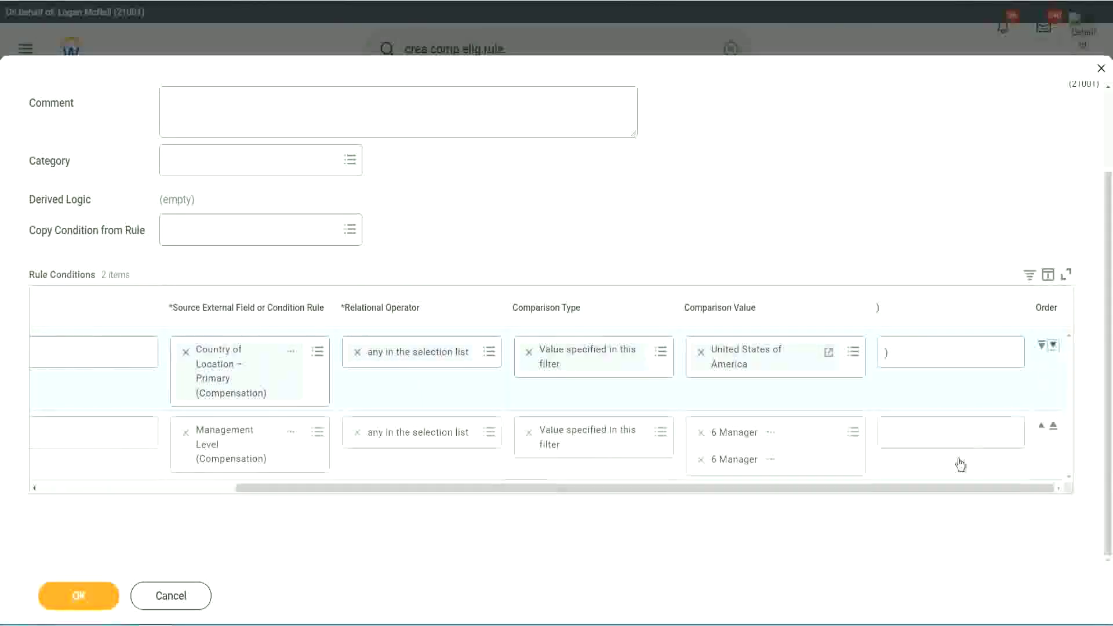
# Try adding a blank condition row at the start of the rule conditions and moving it to the end.
pyautogui.moveTo(733, 494); pyautogui.dragTo(220, 485)
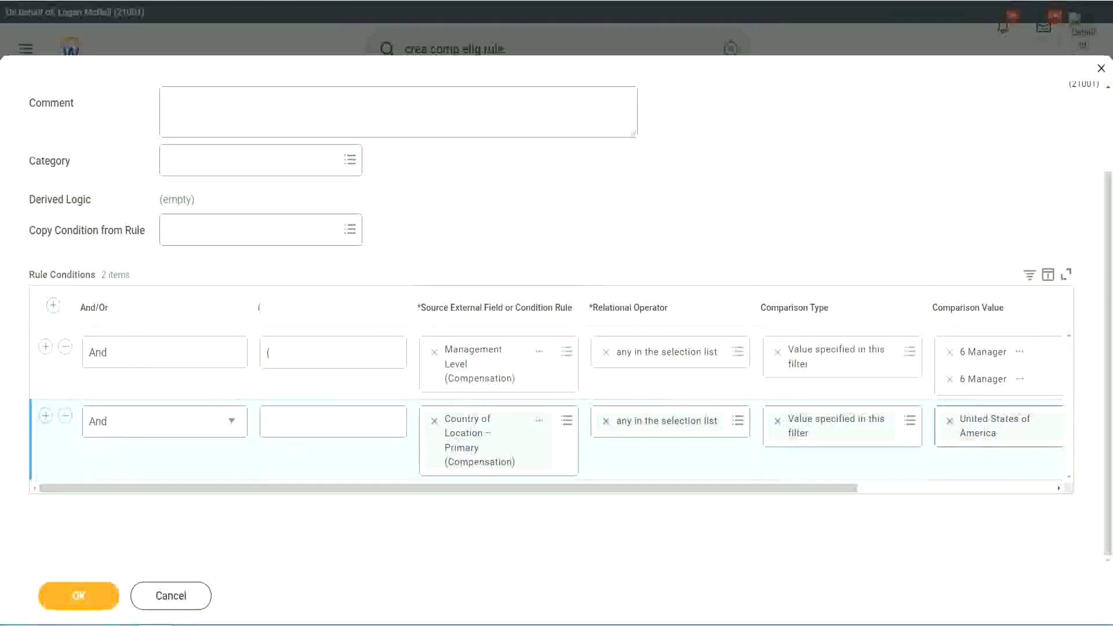
pyautogui.scroll(1, 319, 186)
pyautogui.scroll(1, 319, 186)
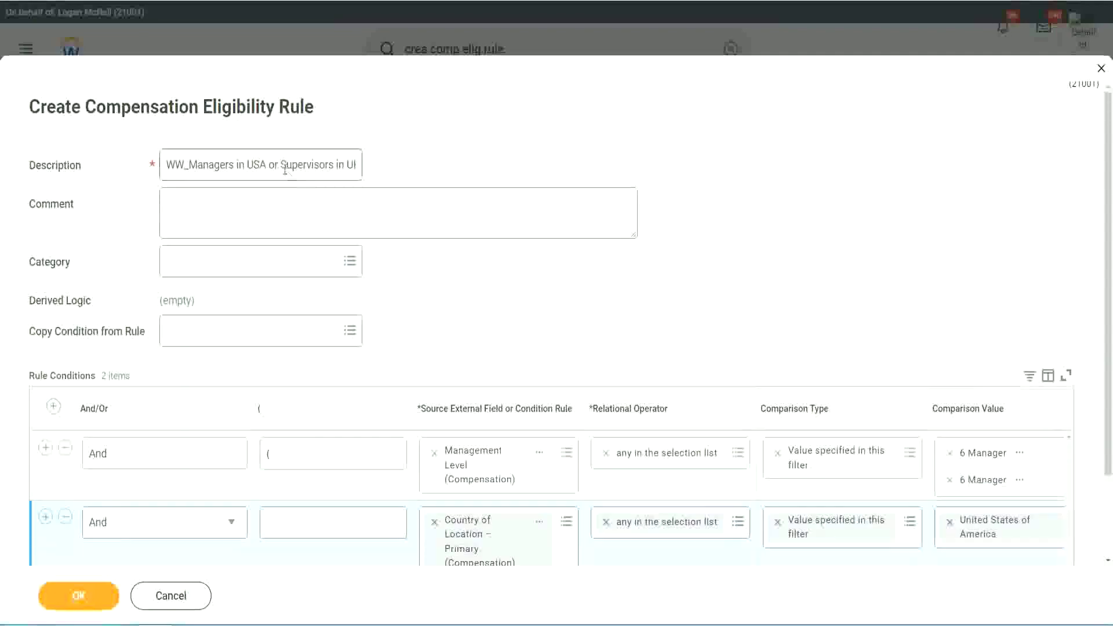
pyautogui.scroll(-1, 439, 204)
pyautogui.scroll(-1, 440, 204)
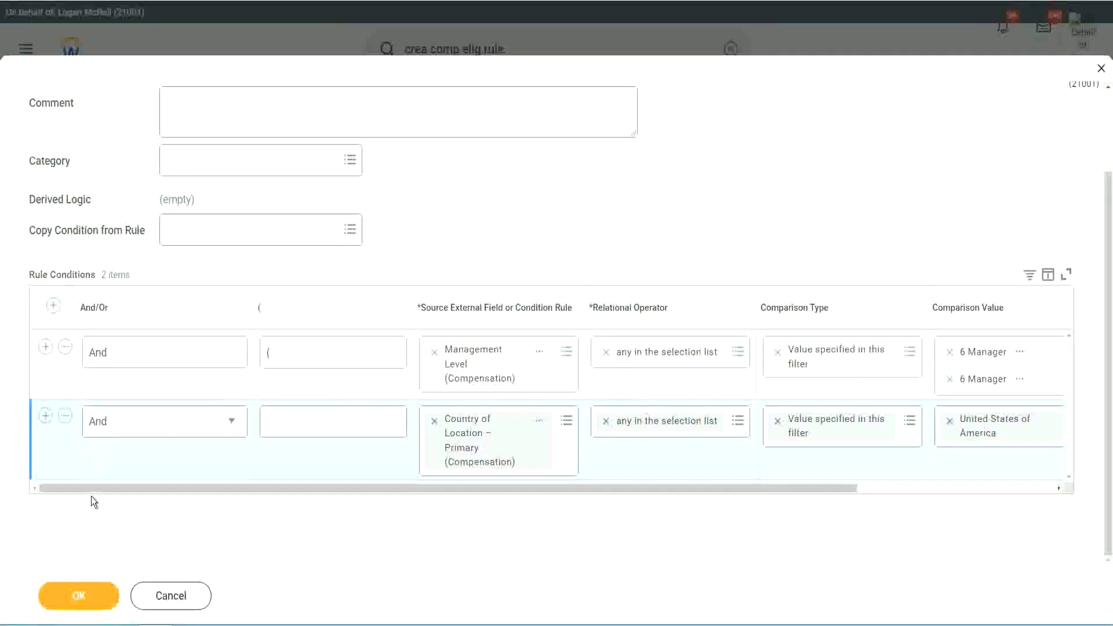
pyautogui.click(54, 308)
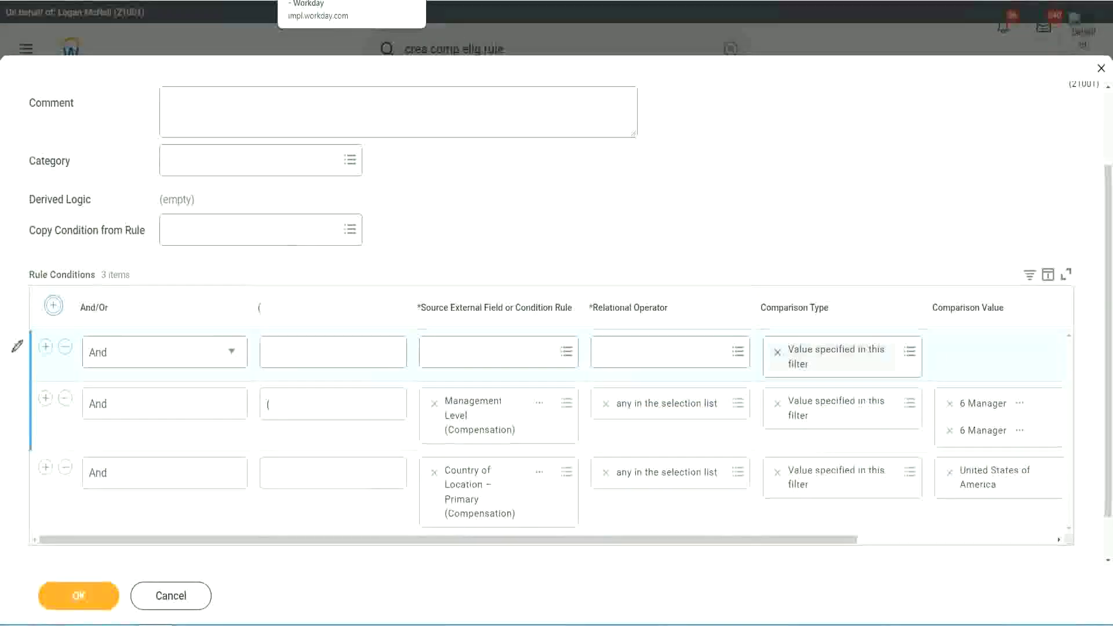
pyautogui.moveTo(14, 337); pyautogui.dragTo(81, 287)
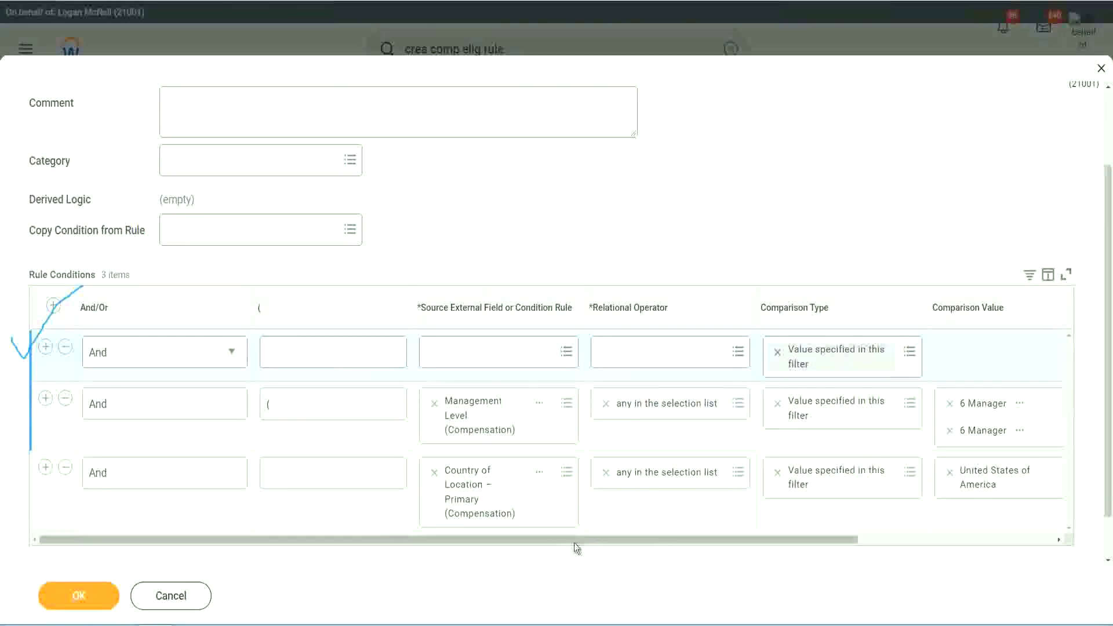
pyautogui.moveTo(577, 547); pyautogui.dragTo(867, 546)
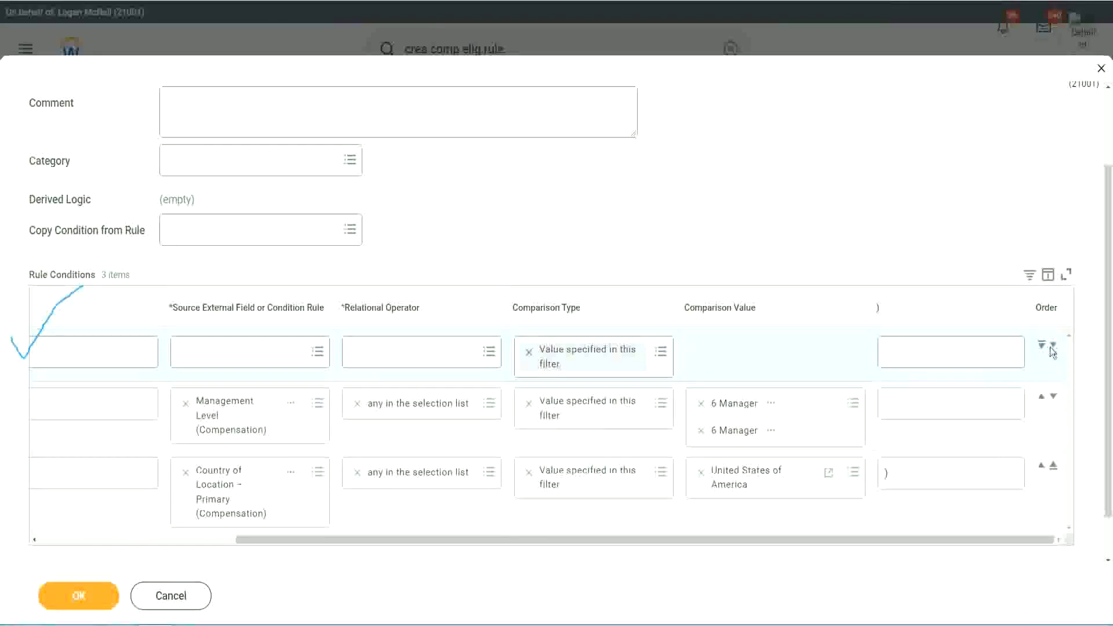
pyautogui.click(1052, 345)
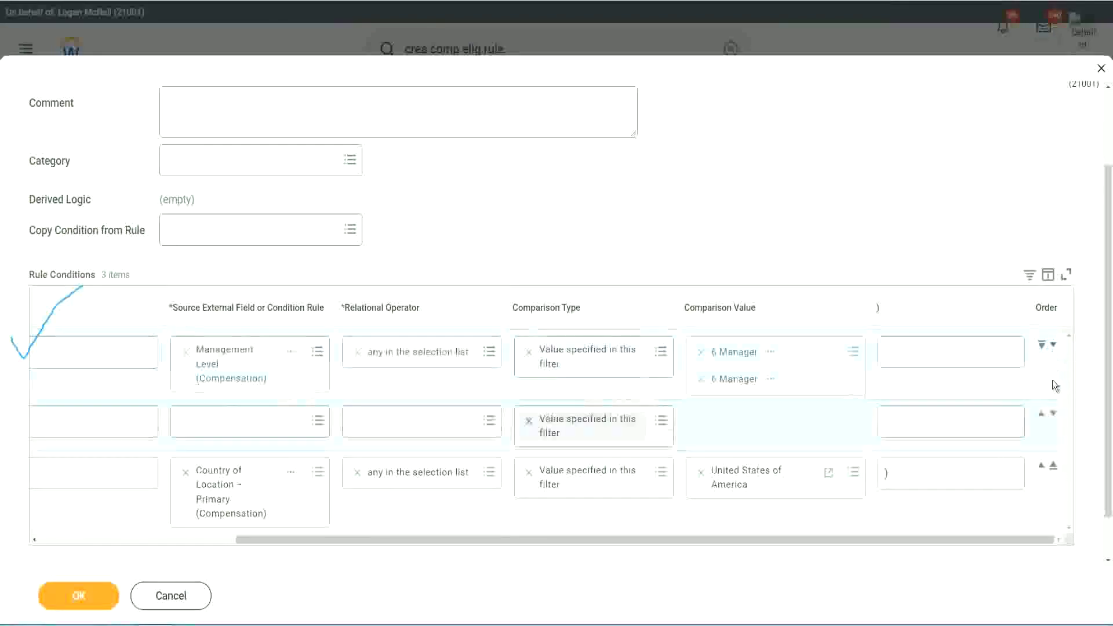
pyautogui.click(1052, 414)
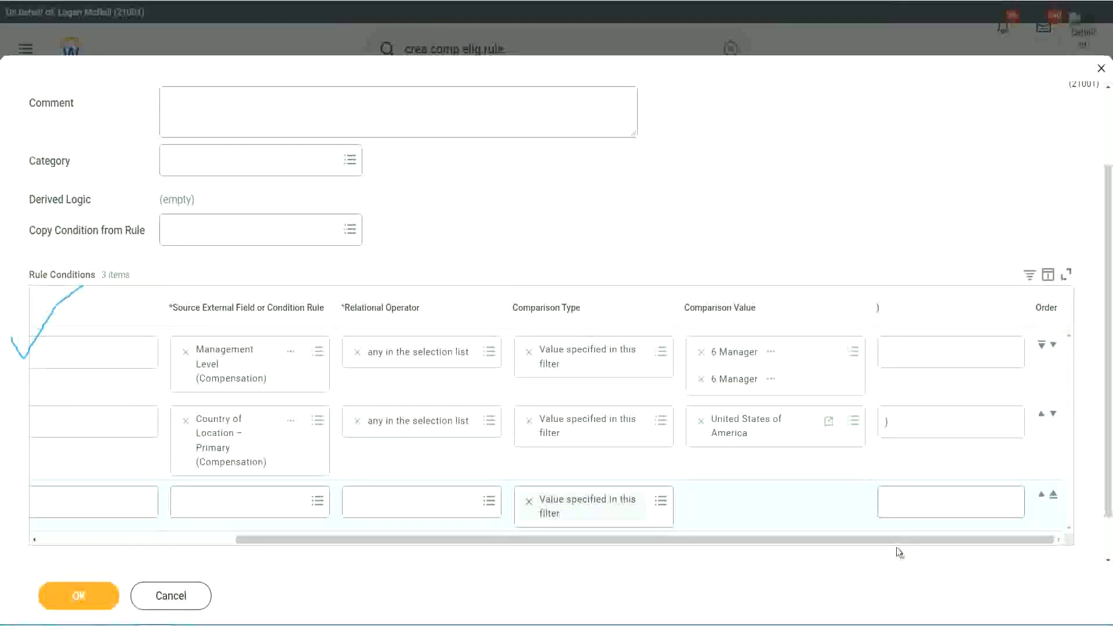
pyautogui.moveTo(896, 544); pyautogui.dragTo(54, 527)
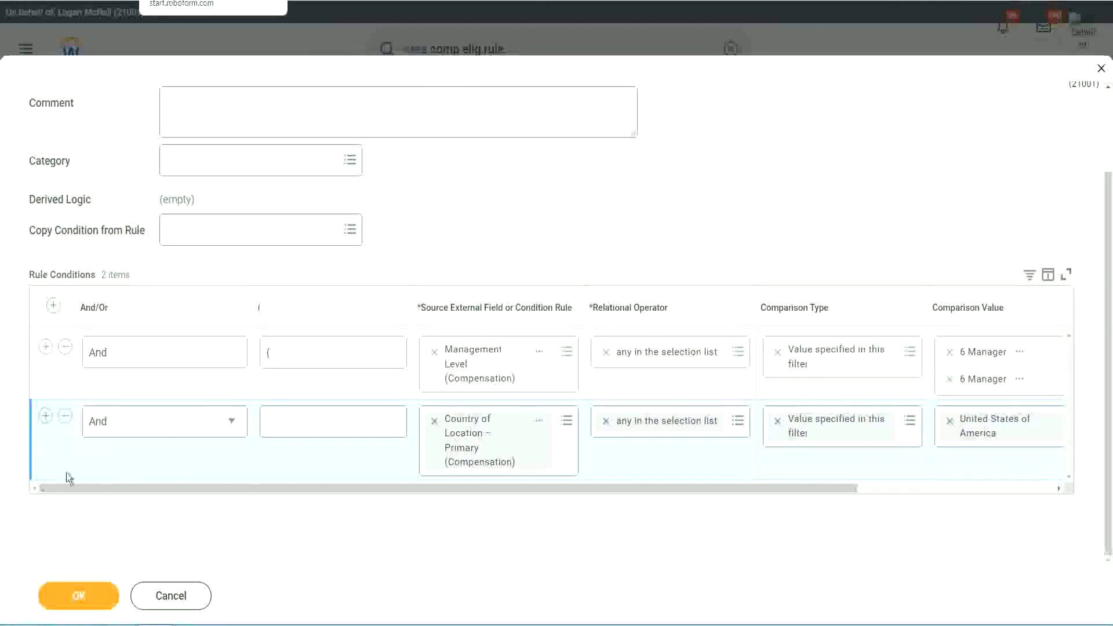
# Add a third condition row below the Country of Location row and set its source field to Management Level (Compensation), copied from the first condition.
pyautogui.click(45, 415)
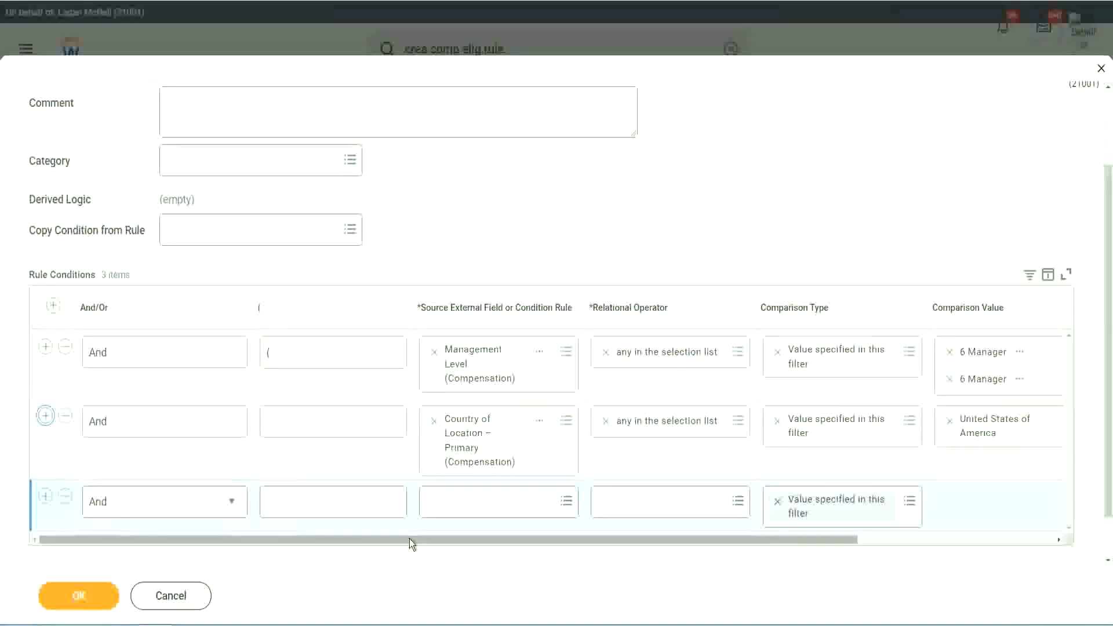
pyautogui.moveTo(409, 538); pyautogui.dragTo(474, 534)
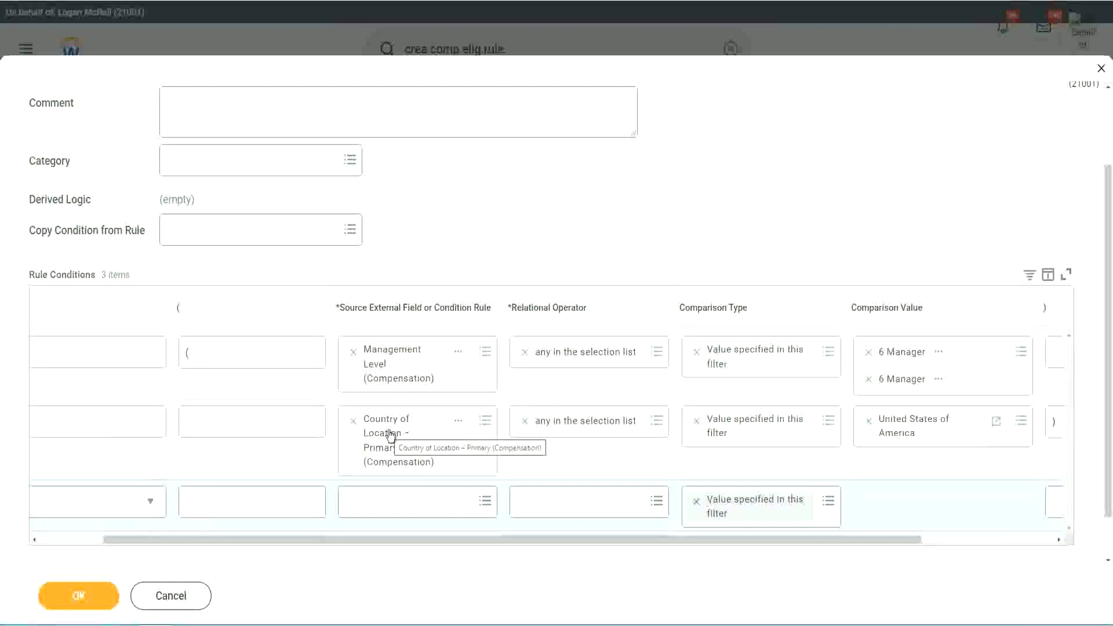
pyautogui.rightClick(378, 371)
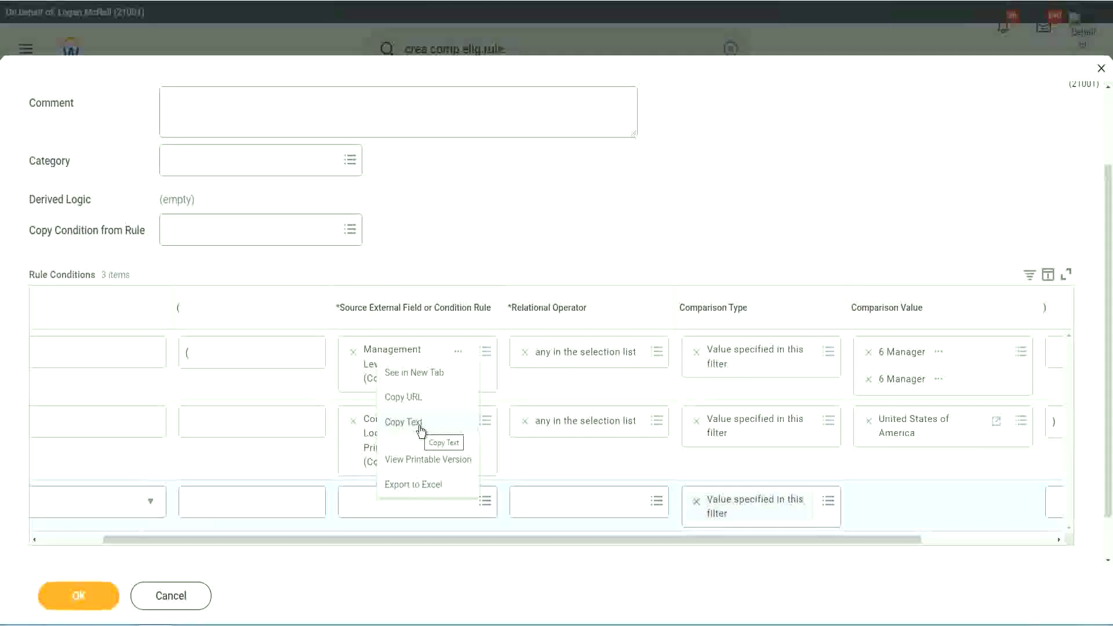
pyautogui.click(421, 253)
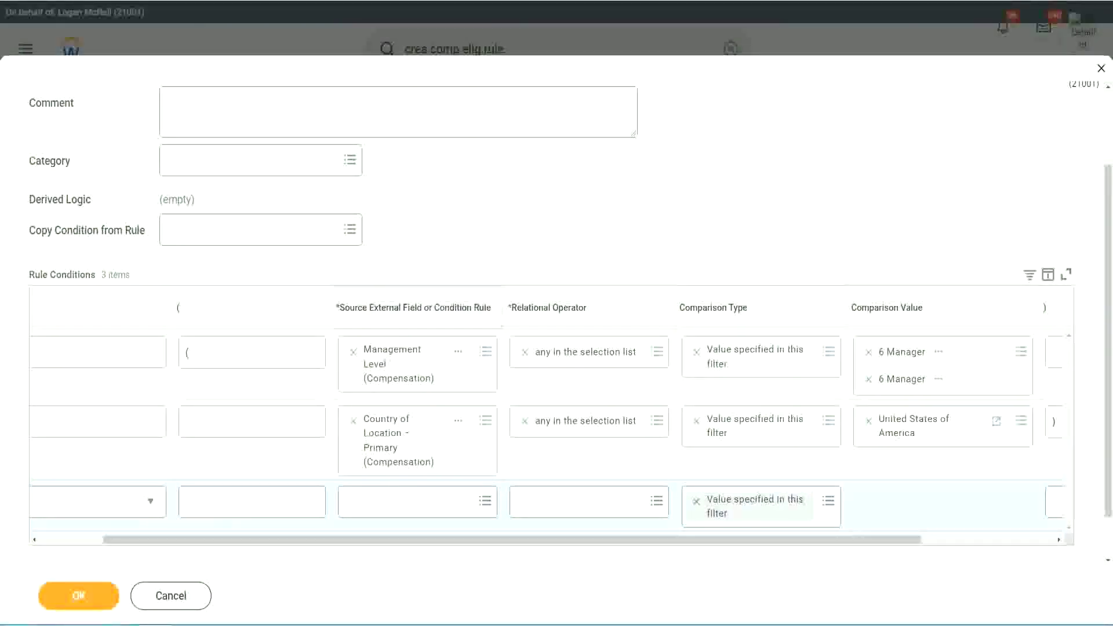
pyautogui.rightClick(381, 358)
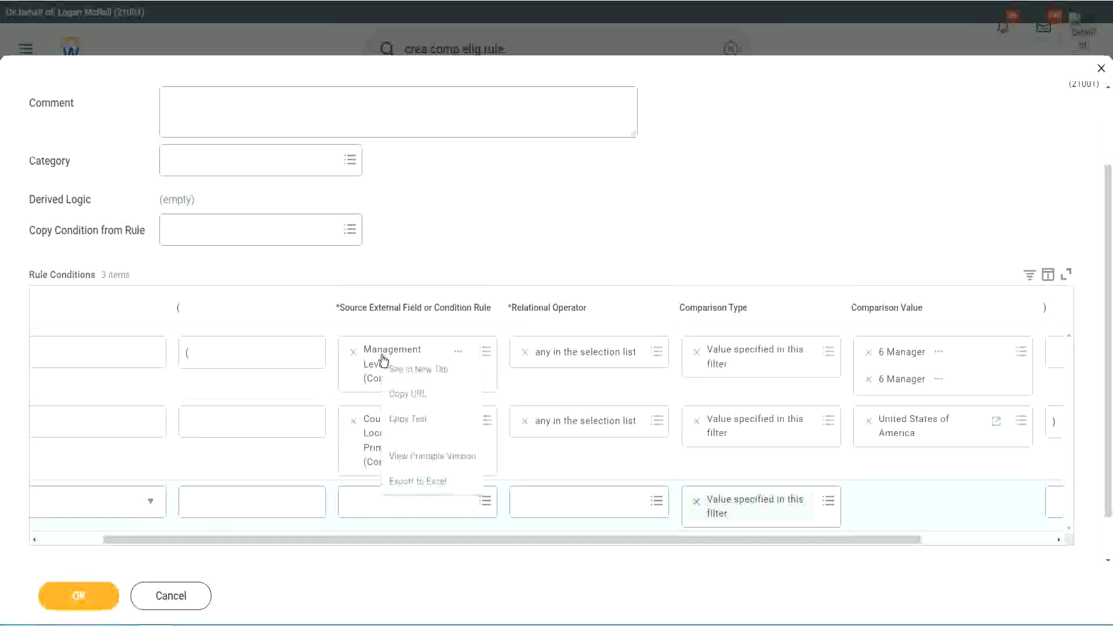
pyautogui.click(420, 419)
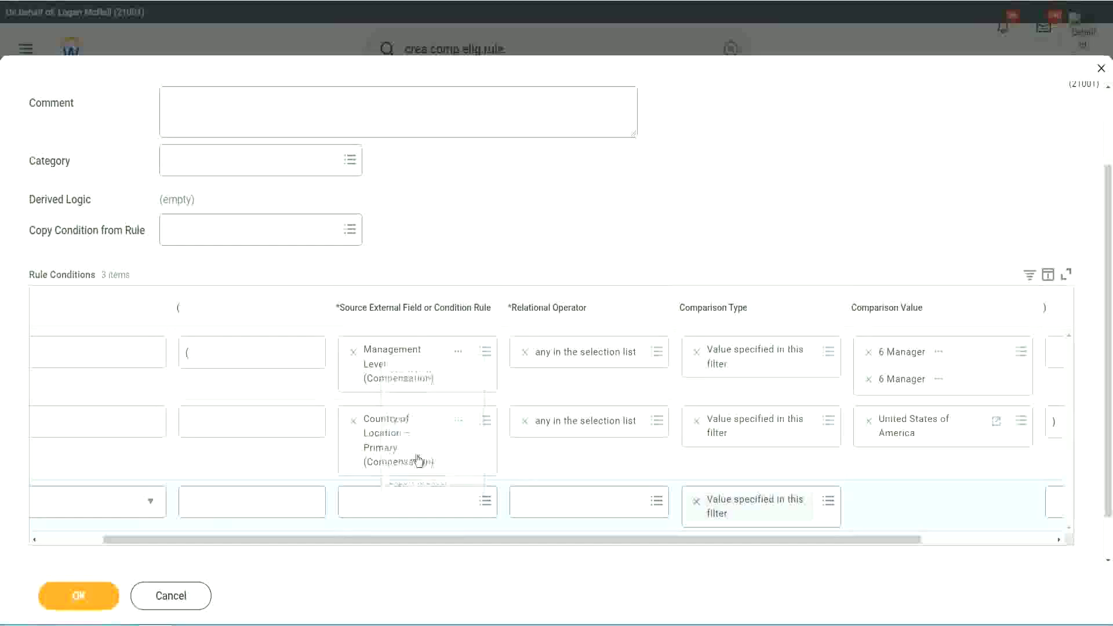
pyautogui.click(386, 506)
pyautogui.write('Management Level (Compensation)')
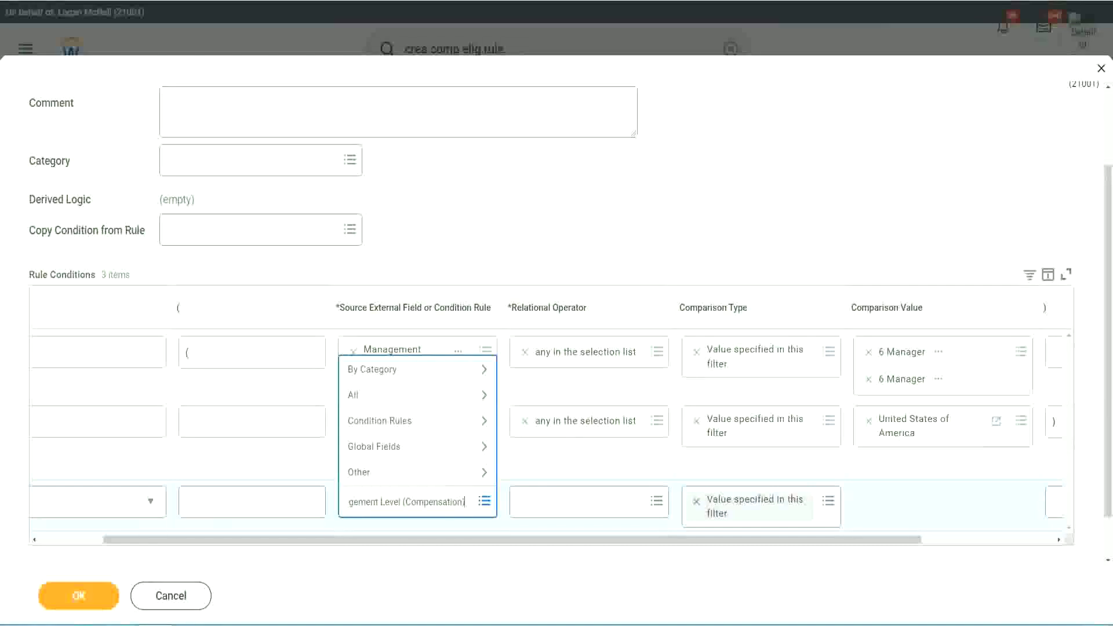
pyautogui.press('Return')
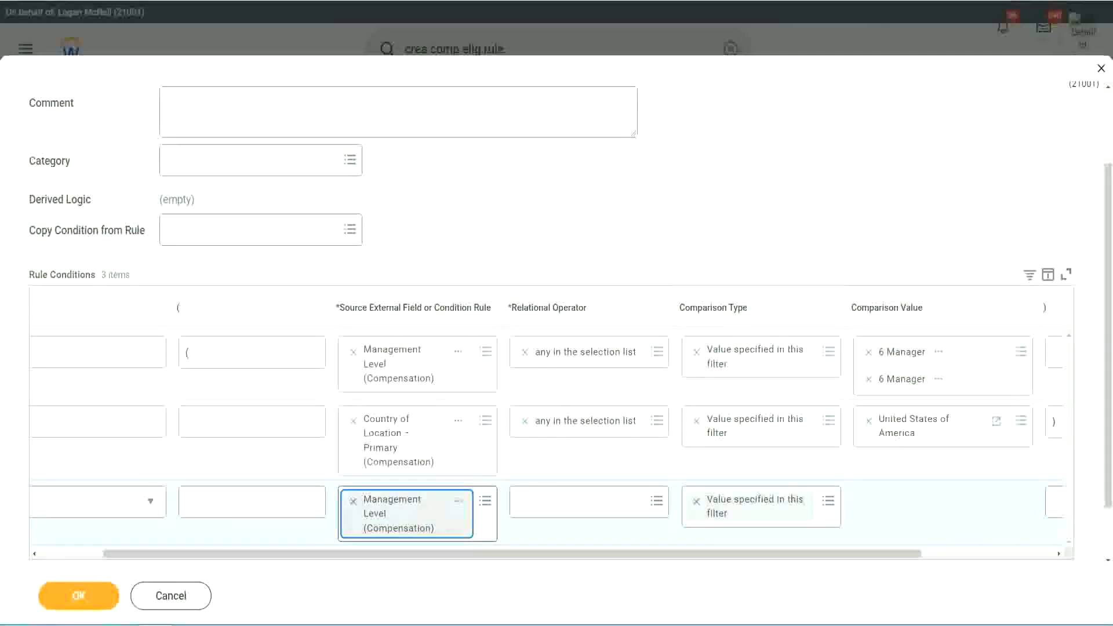
# Copy the source field text of the first rule condition, Management Level (Compensation).
pyautogui.scroll(-1, 360, 519)
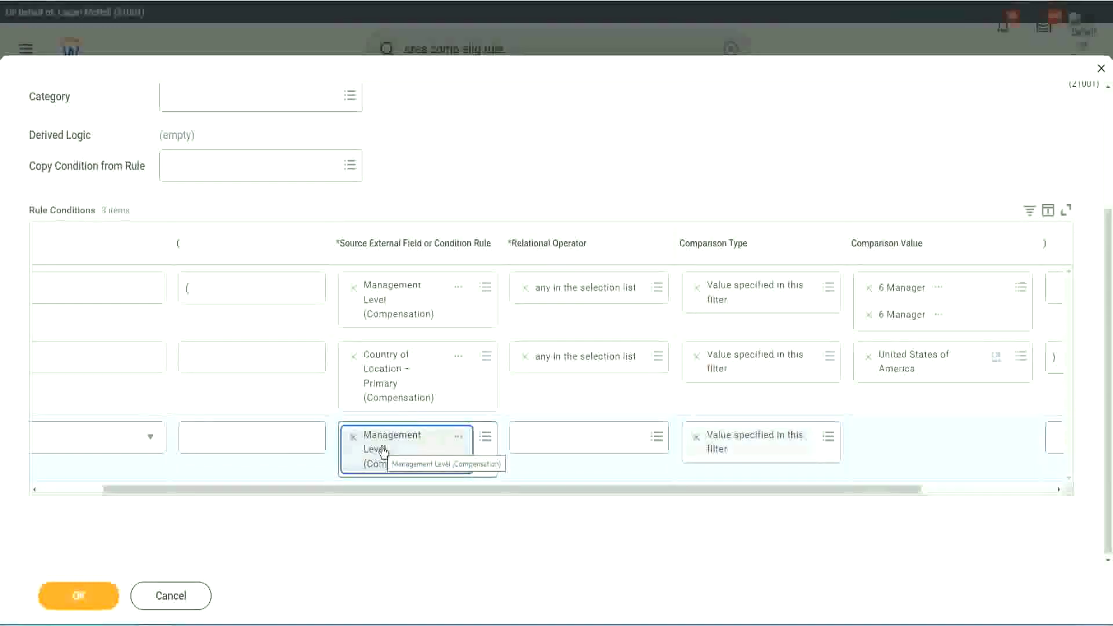
pyautogui.rightClick(388, 309)
pyautogui.click(418, 376)
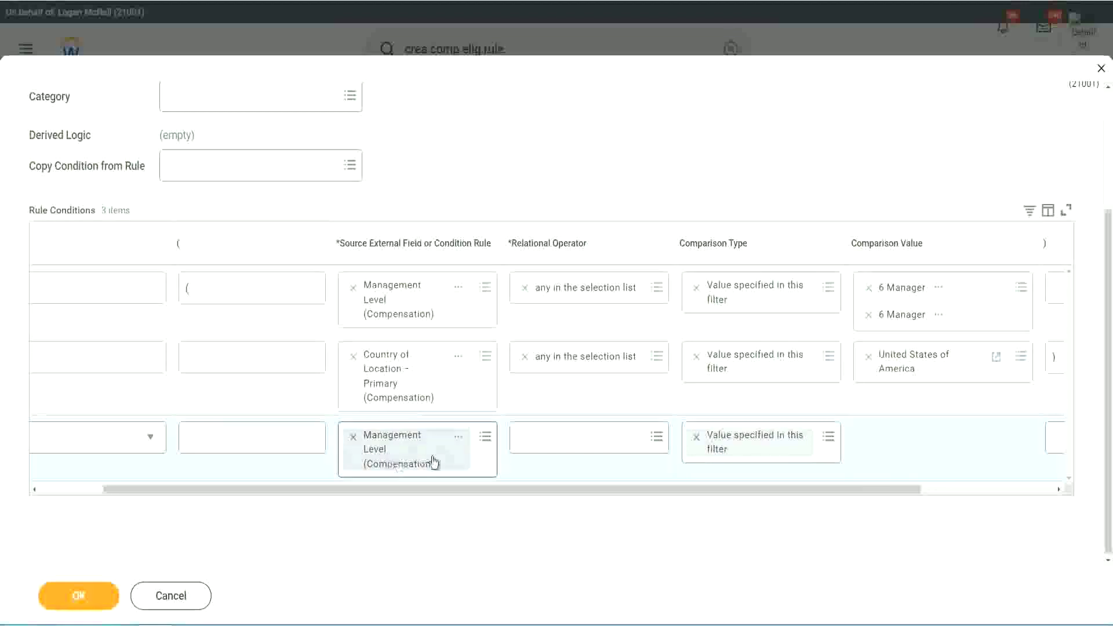
# Set the third condition's relational operator to any in the selection list and its comparison value to 7 Supervisor.
pyautogui.click(601, 444)
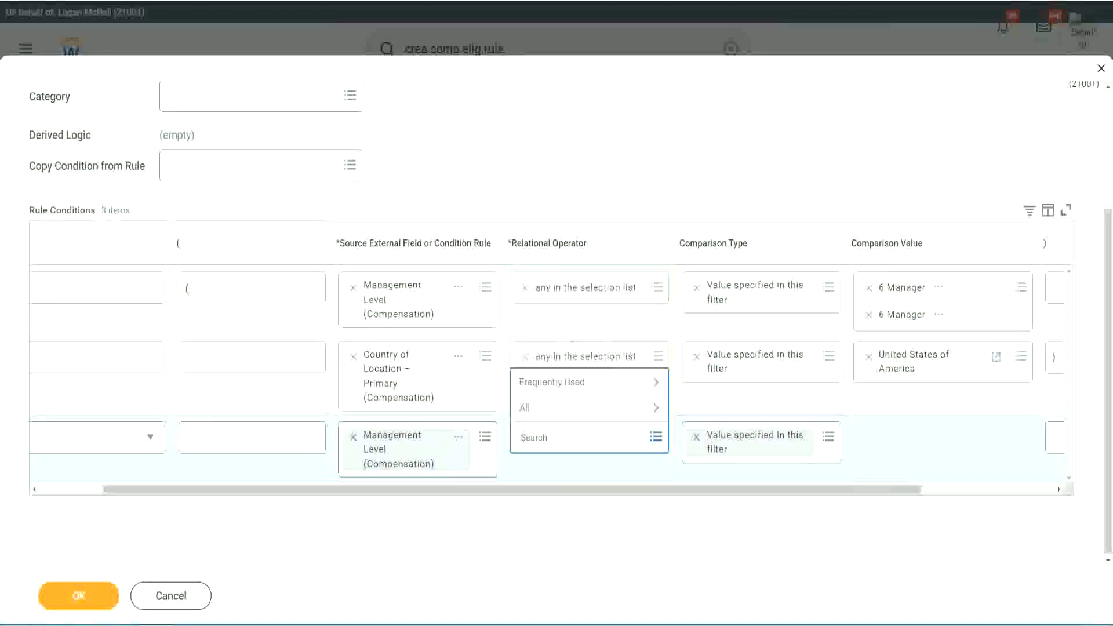
pyautogui.click(579, 380)
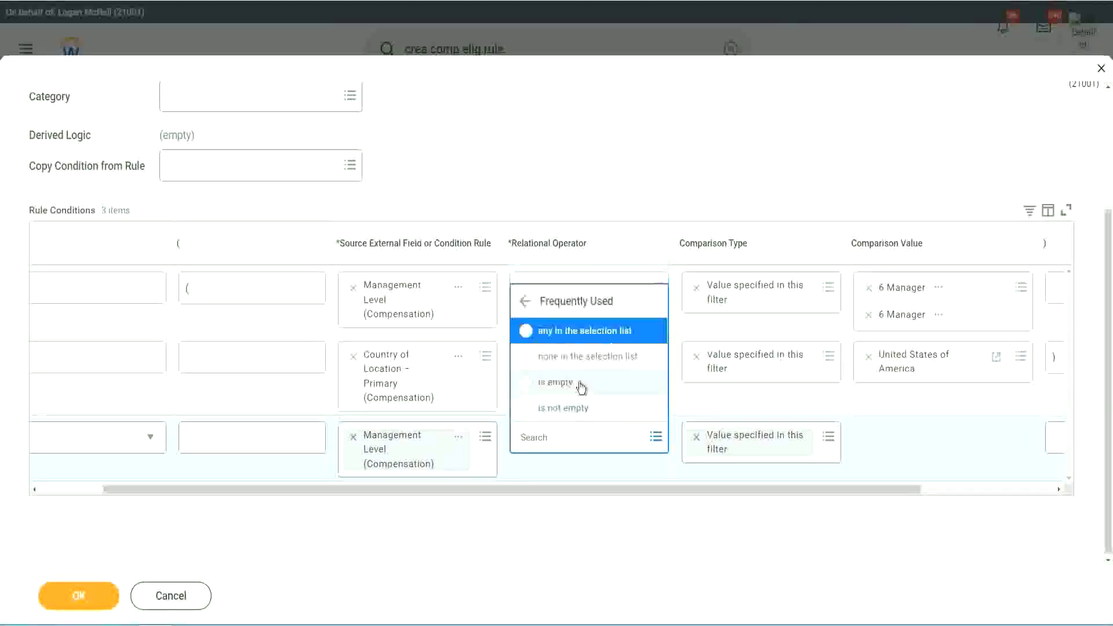
pyautogui.click(576, 332)
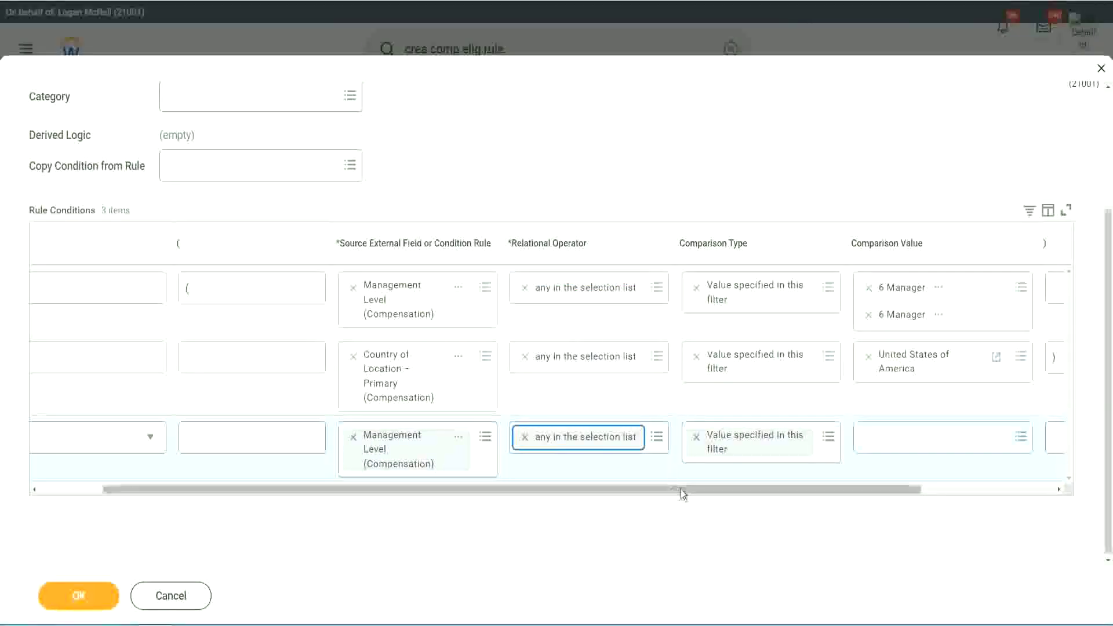
pyautogui.moveTo(847, 489); pyautogui.dragTo(987, 489)
pyautogui.click(824, 447)
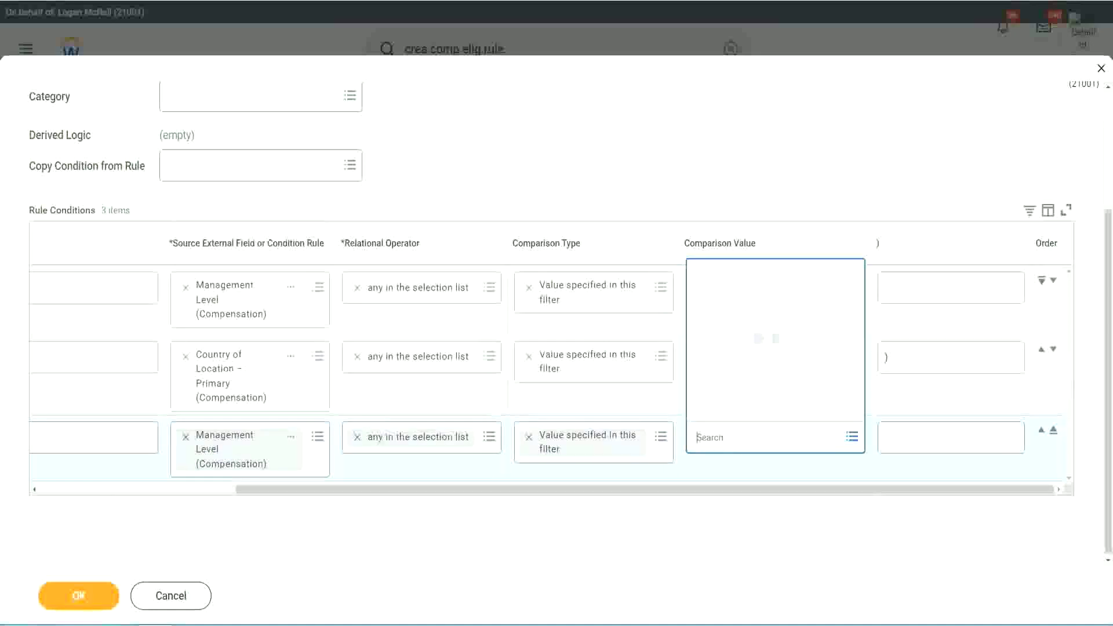
pyautogui.scroll(-2, 852, 191)
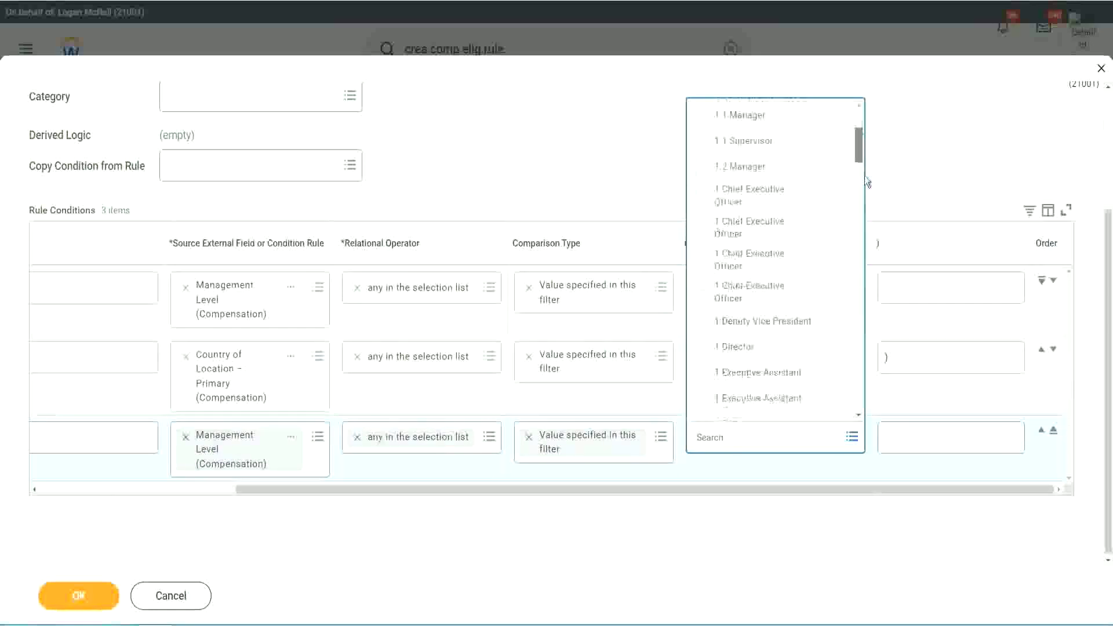
pyautogui.moveTo(859, 176); pyautogui.dragTo(869, 342)
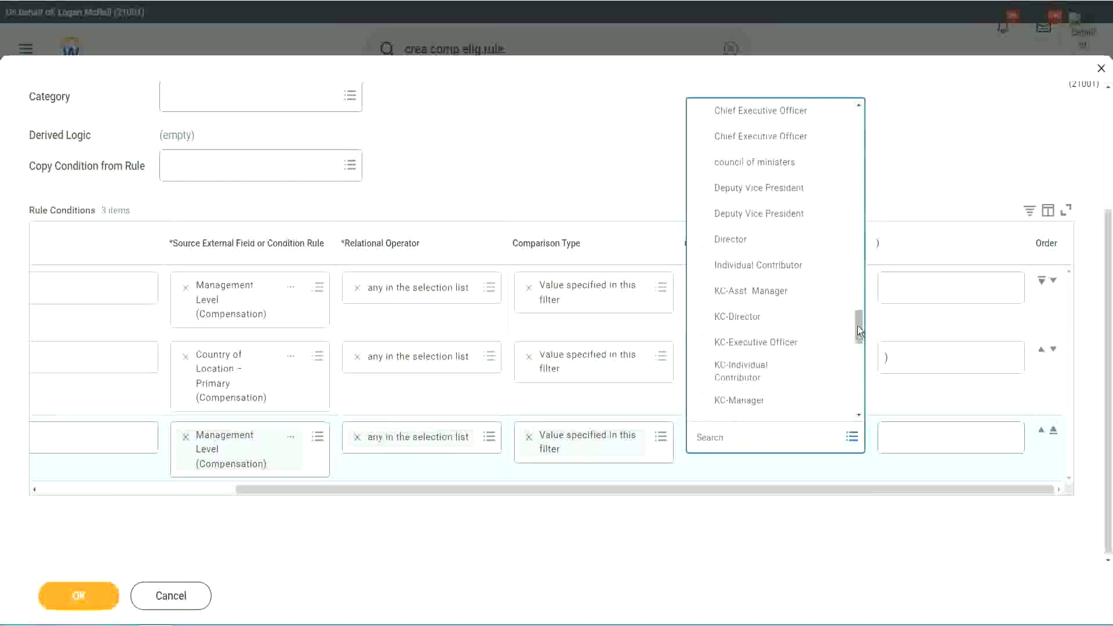
pyautogui.moveTo(857, 325); pyautogui.dragTo(868, 302)
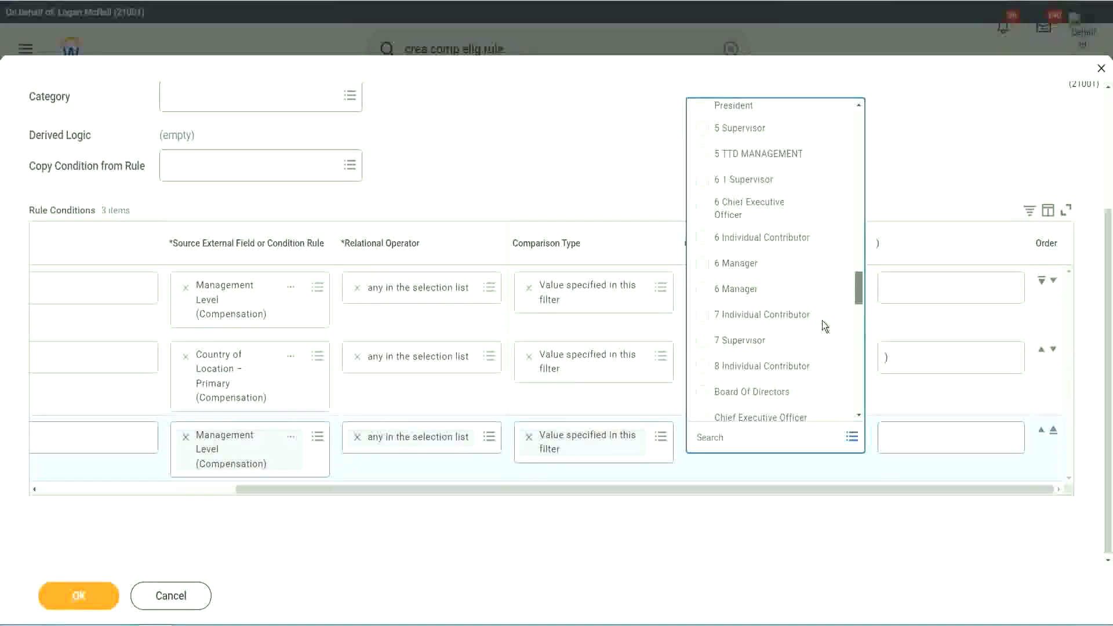
pyautogui.click(745, 346)
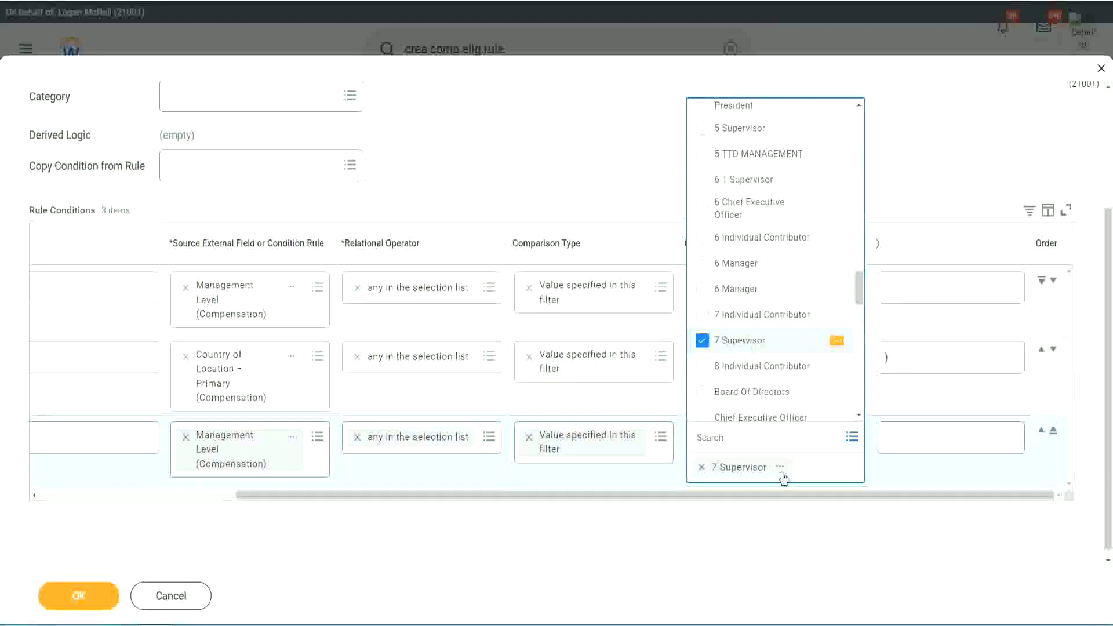
pyautogui.click(825, 531)
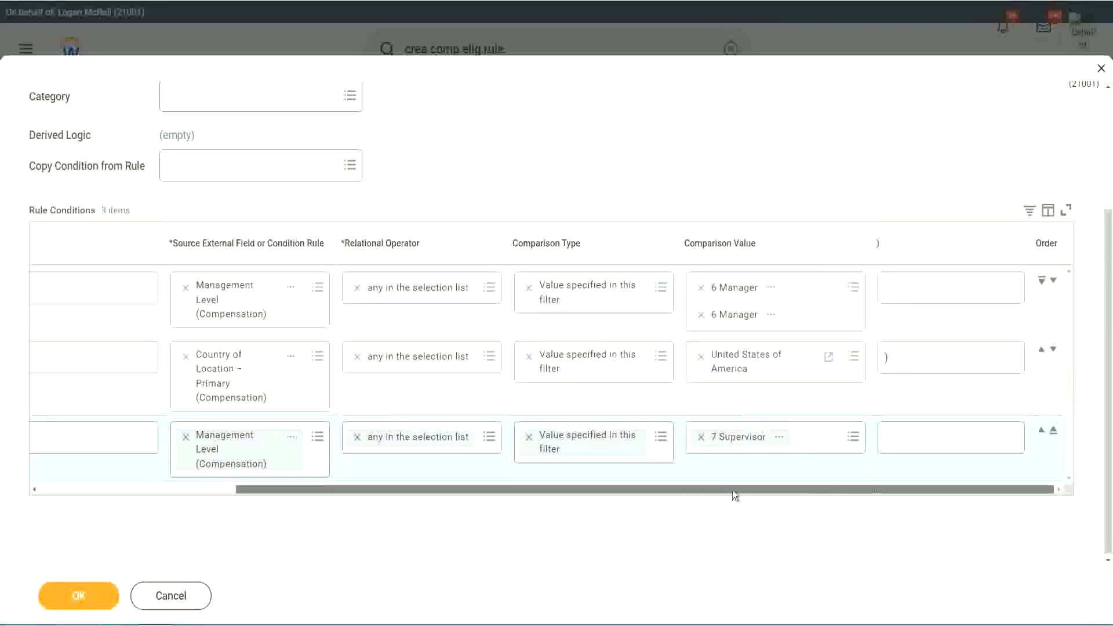
# Add a fourth condition row at the end with the source field Country of Location – Primary (Compensation), copied from the second condition.
pyautogui.moveTo(732, 489); pyautogui.dragTo(478, 493)
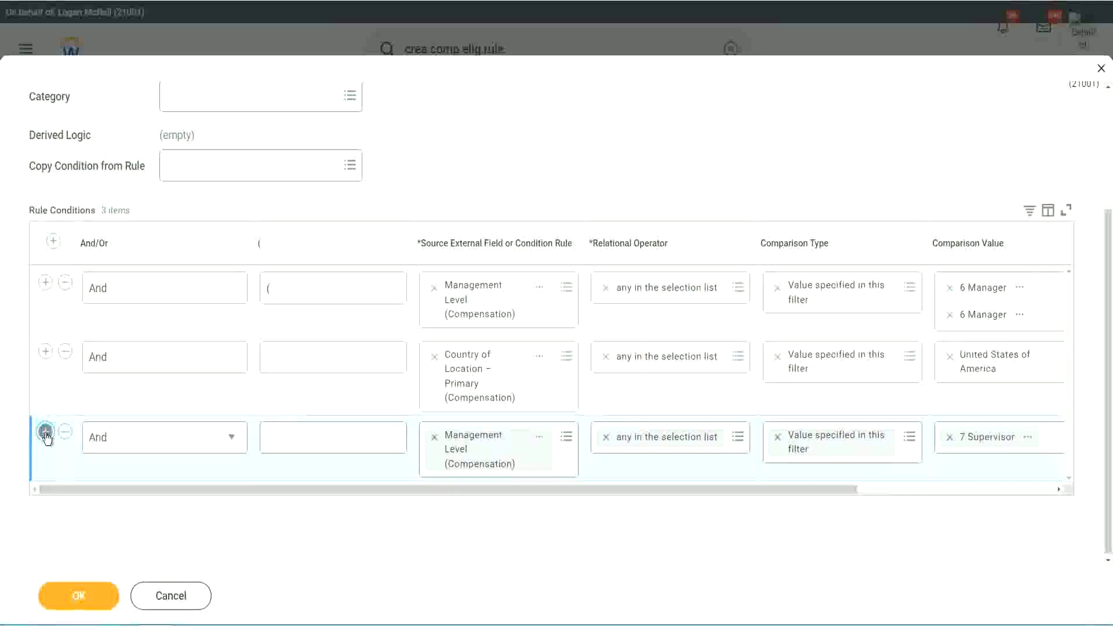
pyautogui.scroll(-1, 469, 406)
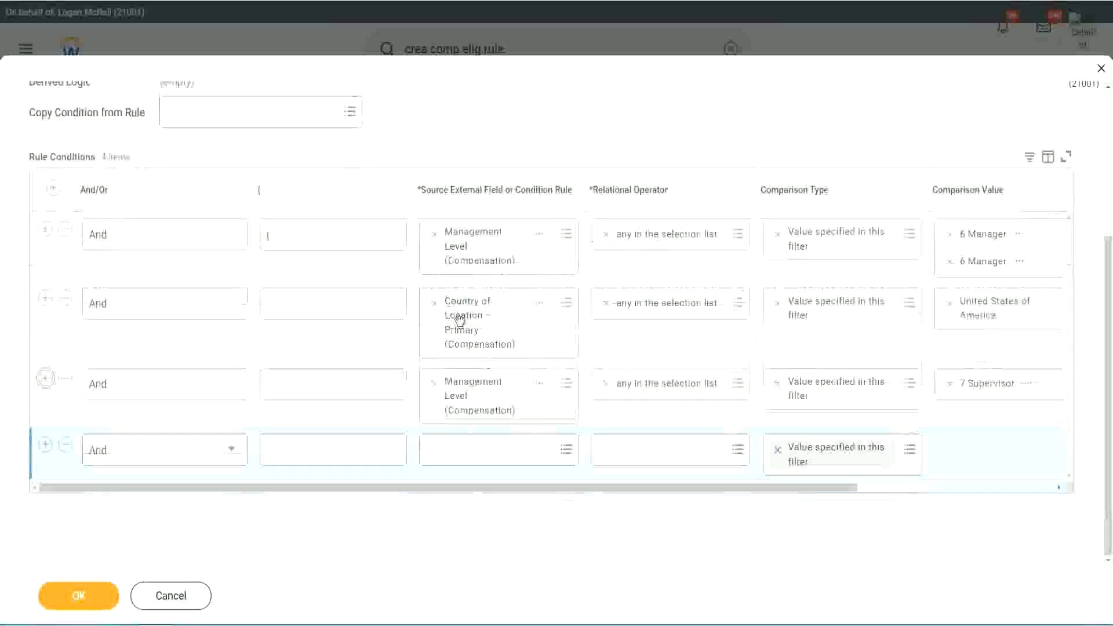
pyautogui.rightClick(457, 319)
pyautogui.click(490, 377)
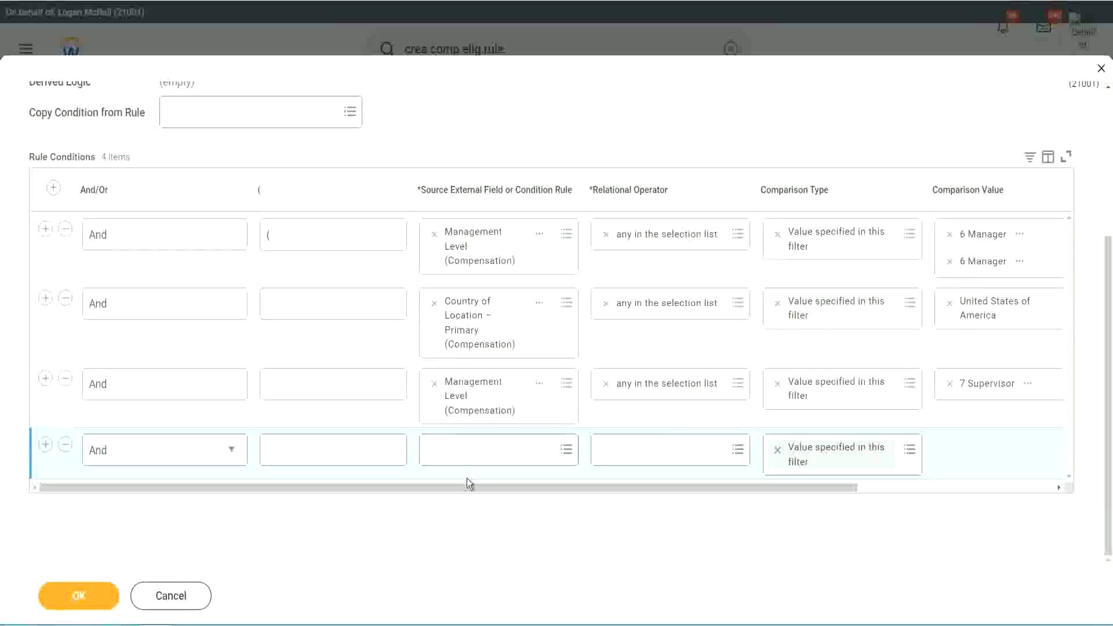
pyautogui.click(456, 452)
pyautogui.hotkey('ctrl', 'v')
pyautogui.press('Return')
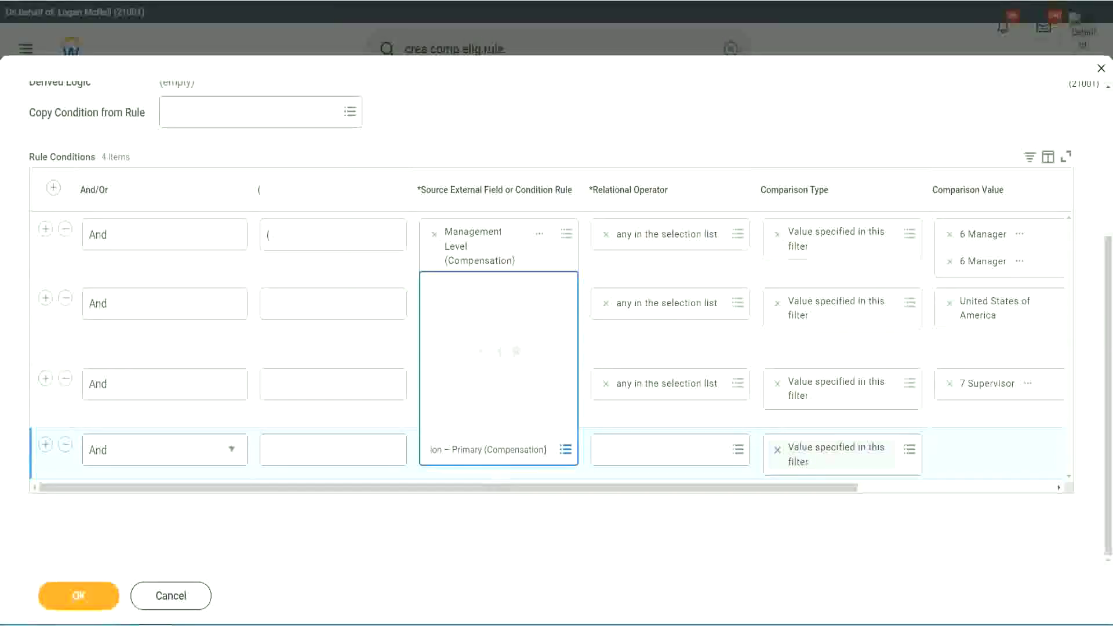
# Set the fourth condition's relational operator to any in the selection list and its comparison value to United Kingdom.
pyautogui.click(641, 461)
pyautogui.click(645, 396)
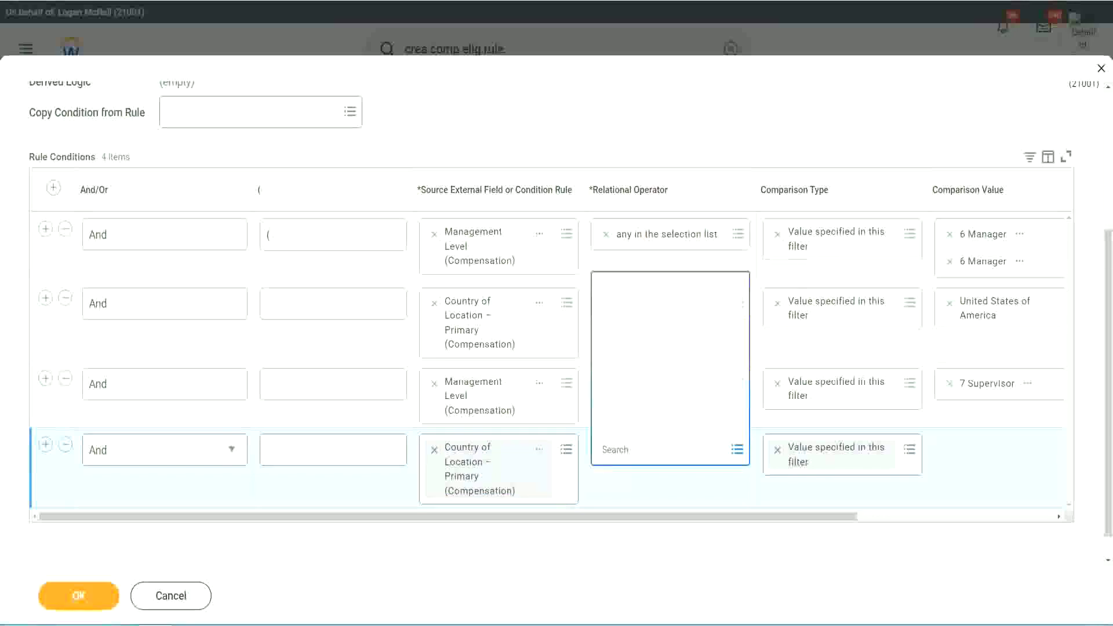
pyautogui.click(657, 343)
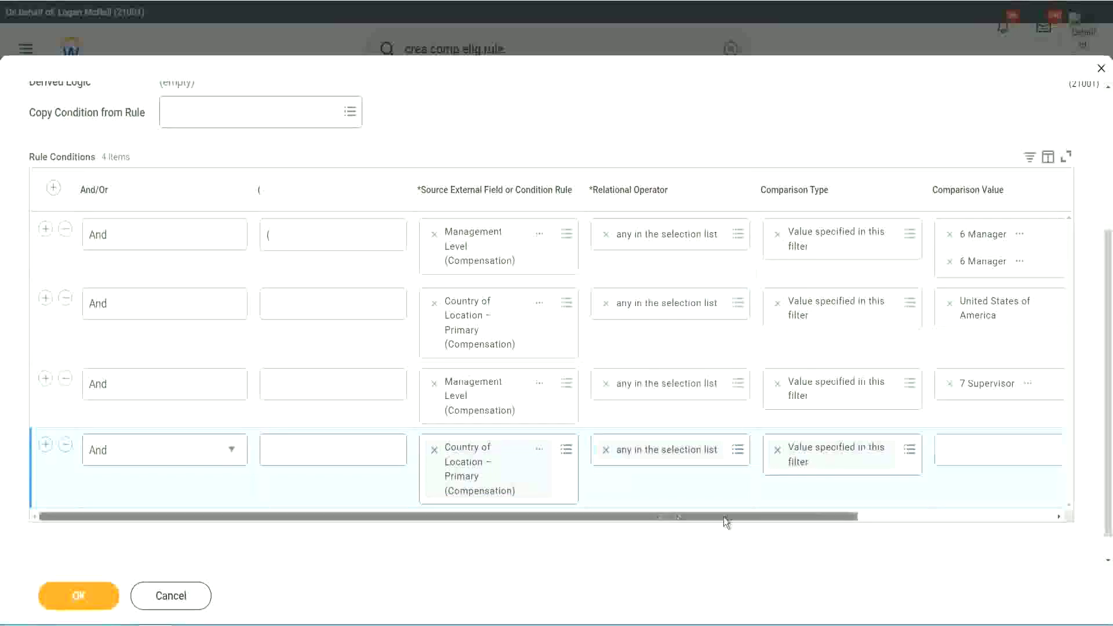
pyautogui.moveTo(725, 521); pyautogui.dragTo(874, 520)
pyautogui.click(805, 459)
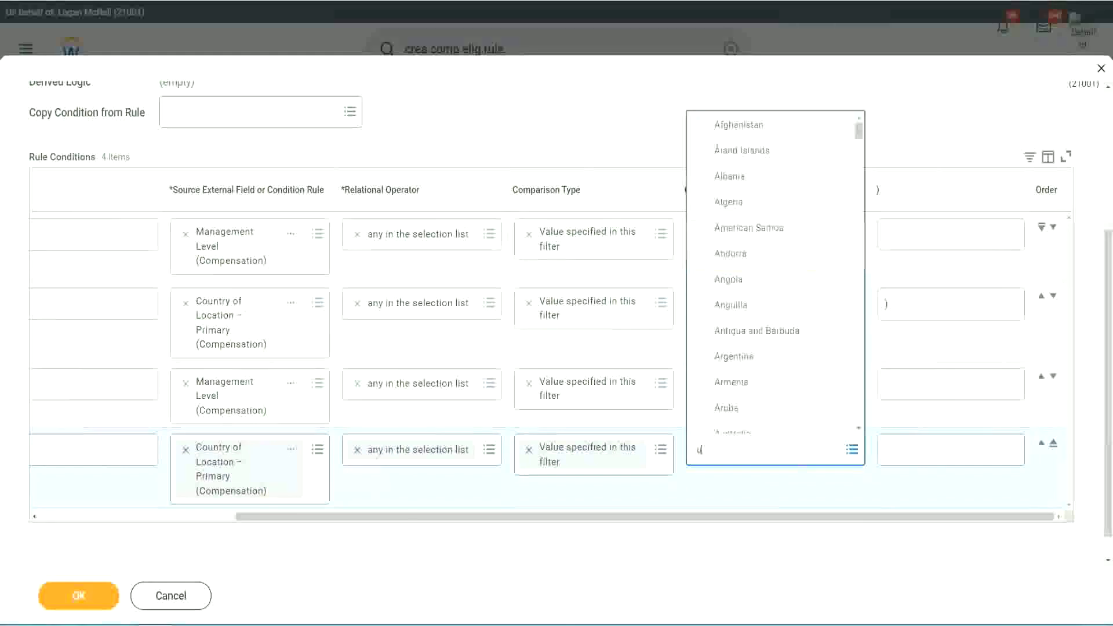
pyautogui.write('united kingdom')
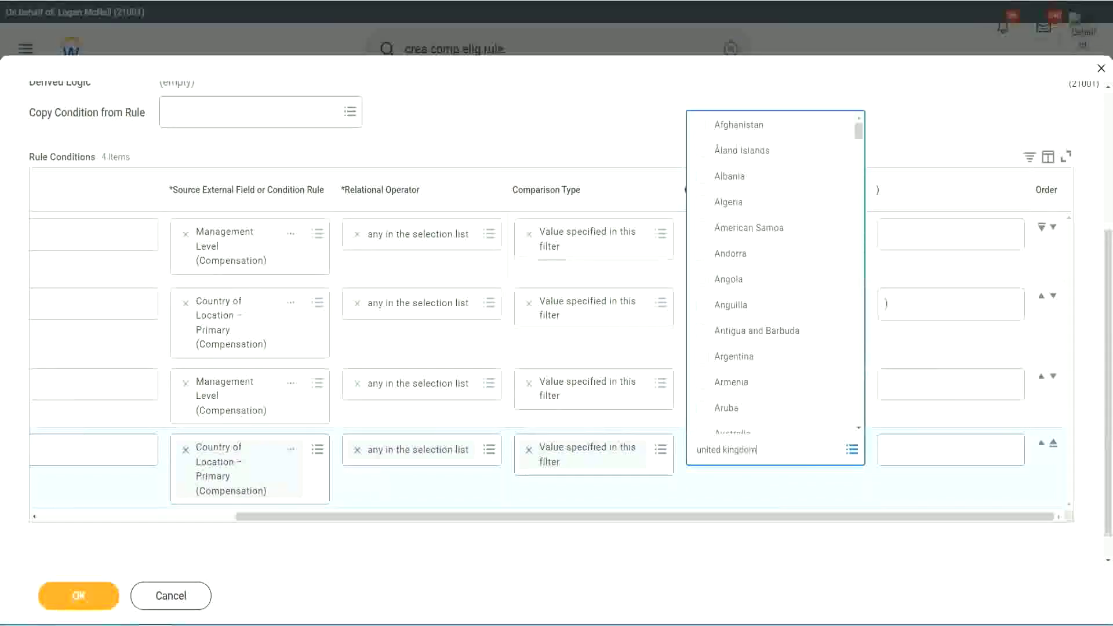
pyautogui.press('Return')
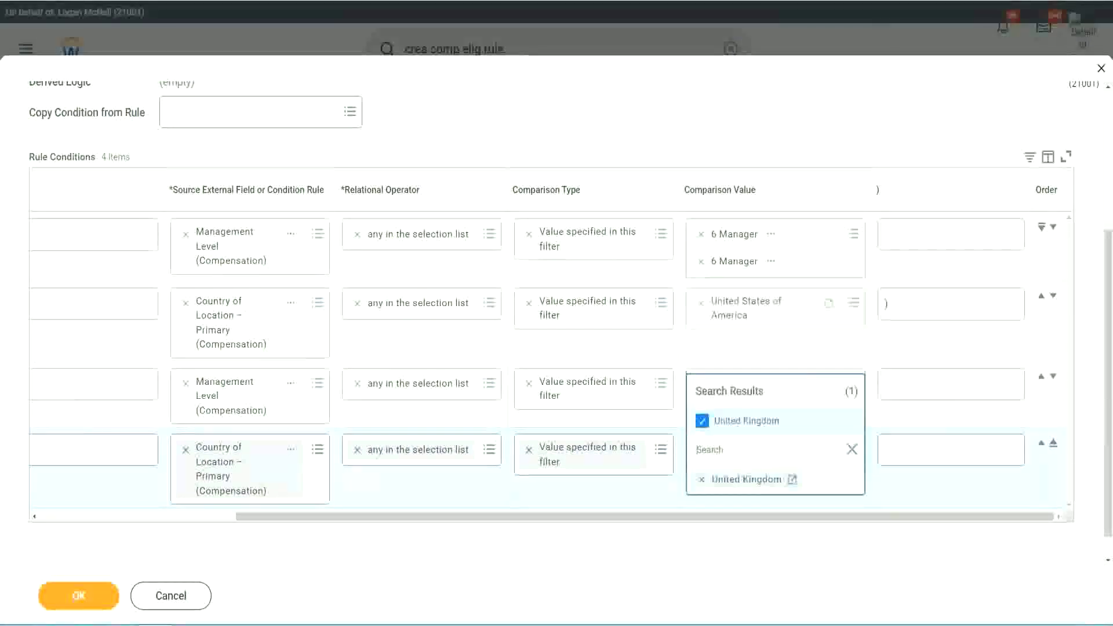
pyautogui.click(745, 516)
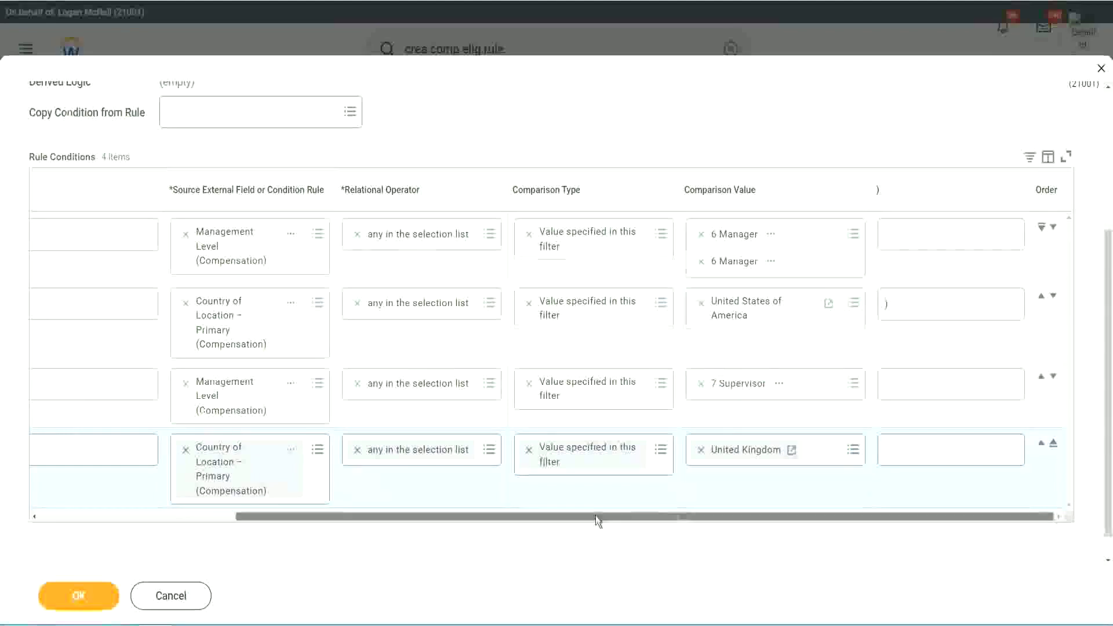
# Group the 7 Supervisor and United Kingdom conditions by adding an opening parenthesis to the third row and a closing one to the fourth.
pyautogui.moveTo(597, 517); pyautogui.dragTo(400, 517)
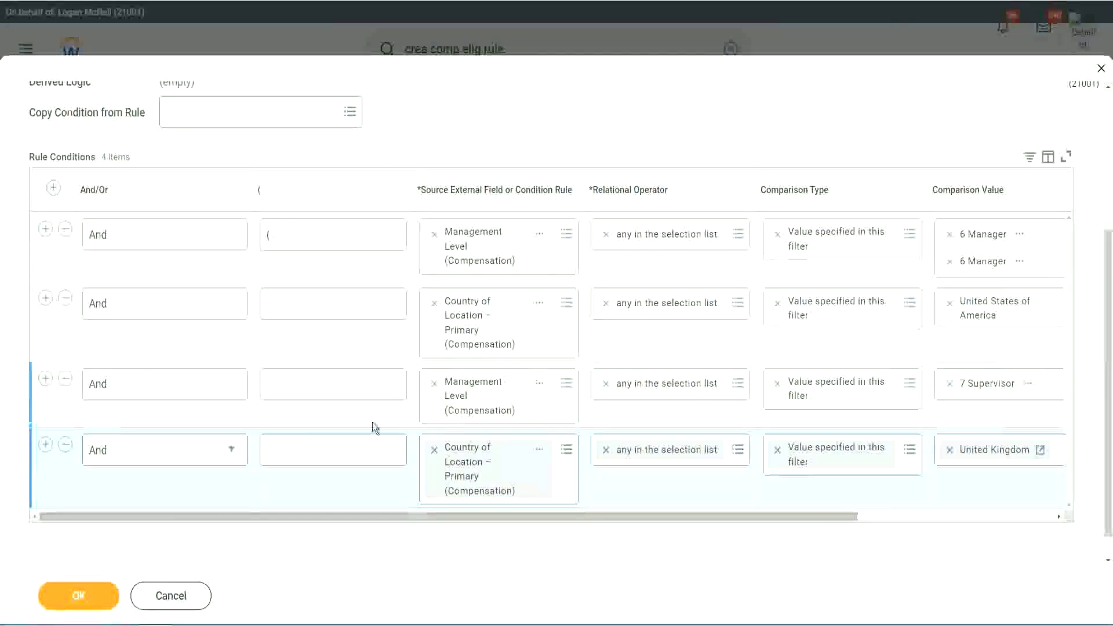
pyautogui.click(290, 396)
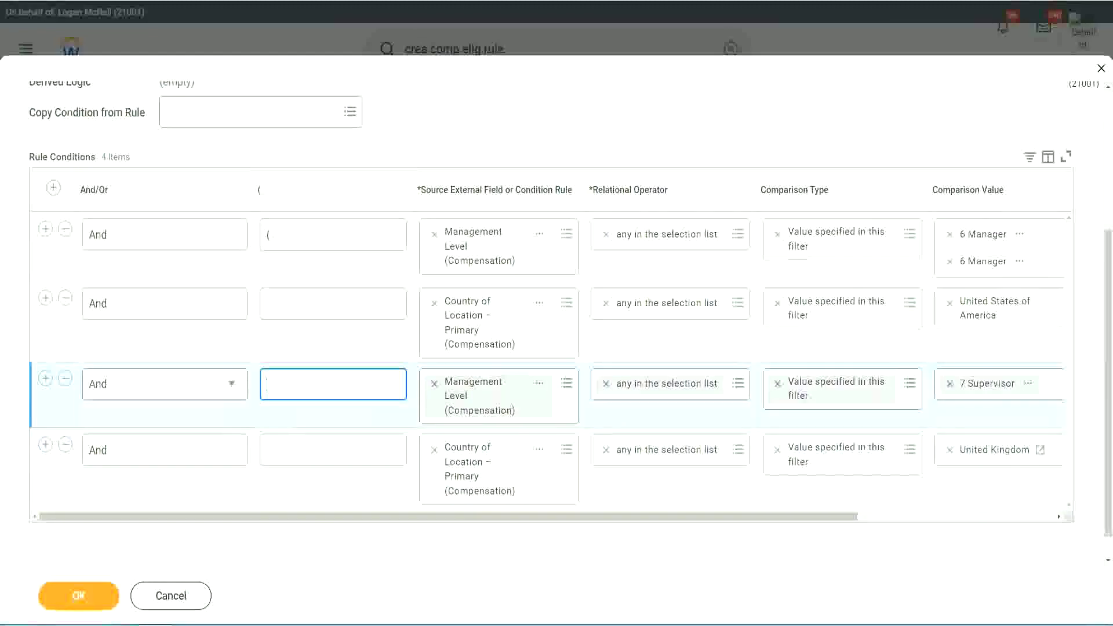
pyautogui.write('(')
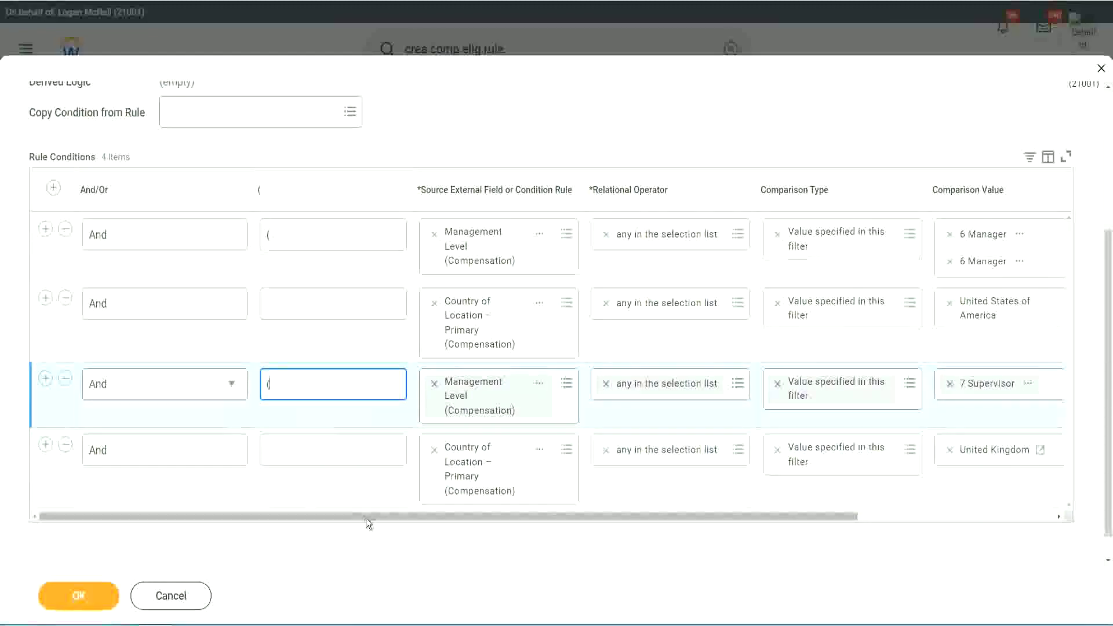
pyautogui.moveTo(436, 517); pyautogui.dragTo(633, 516)
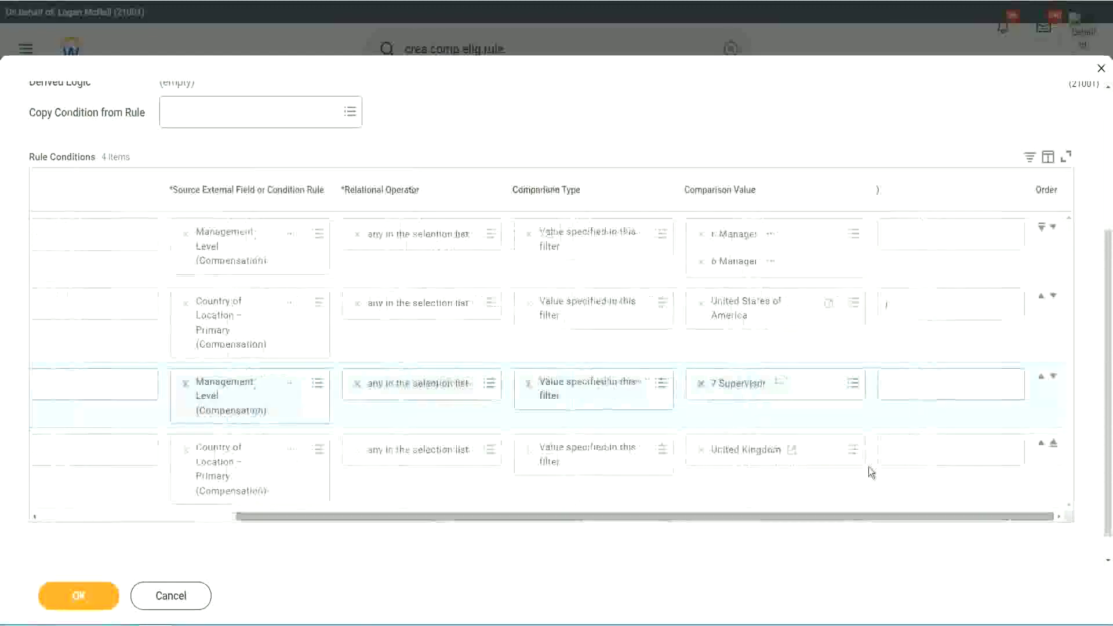
pyautogui.click(938, 459)
pyautogui.write(')')
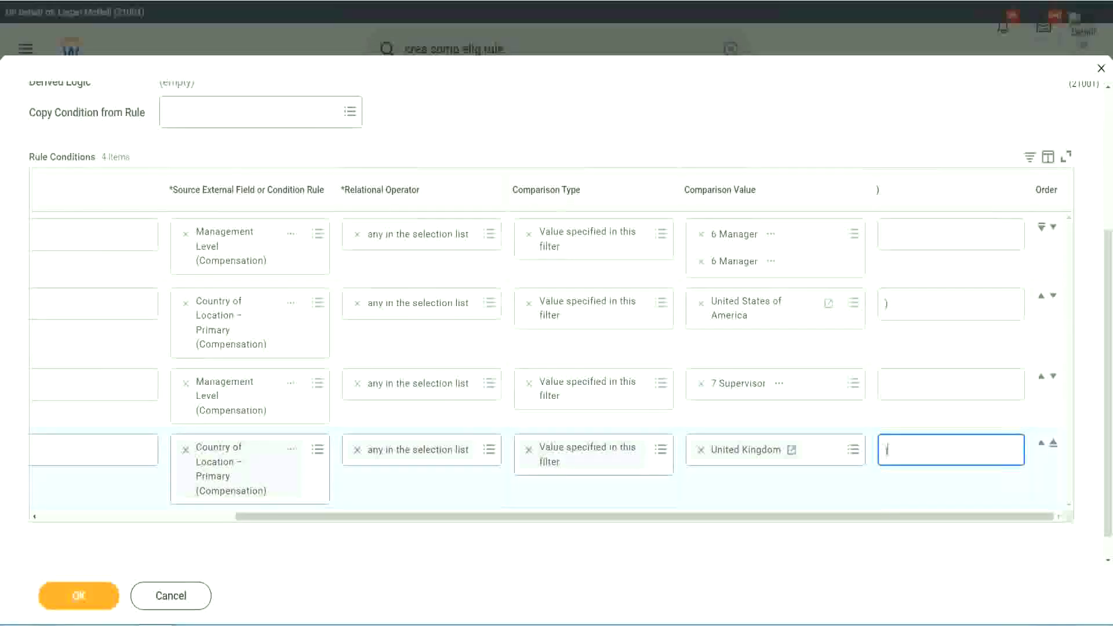
# Change the And/Or connector of the third condition, the 7 Supervisor row, to Or.
pyautogui.moveTo(789, 517); pyautogui.dragTo(506, 516)
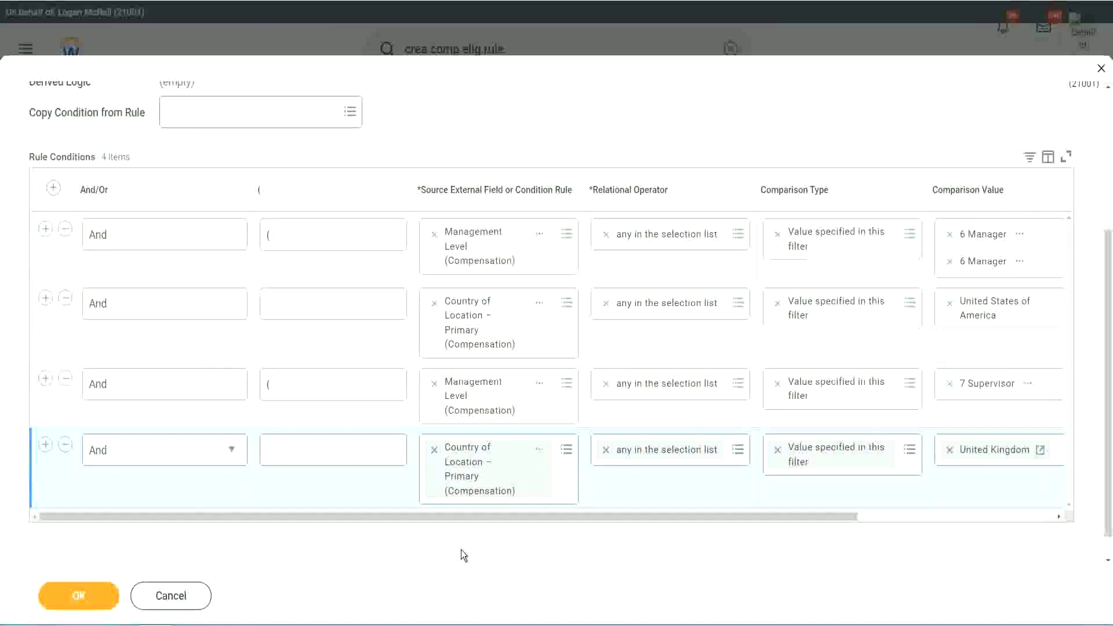
pyautogui.click(138, 385)
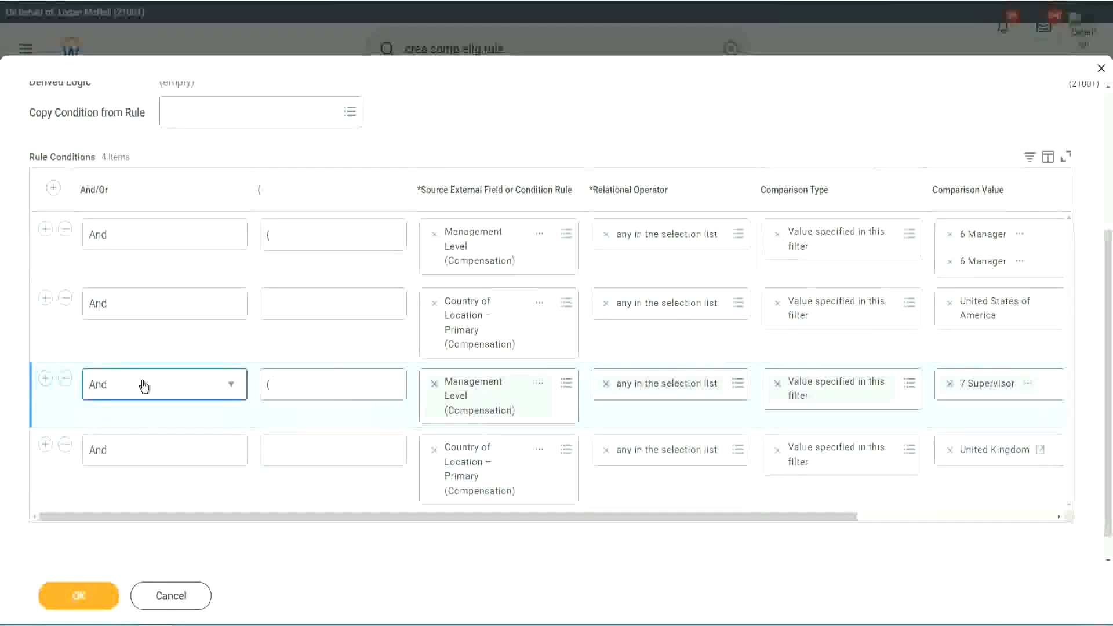
pyautogui.click(140, 385)
pyautogui.click(125, 467)
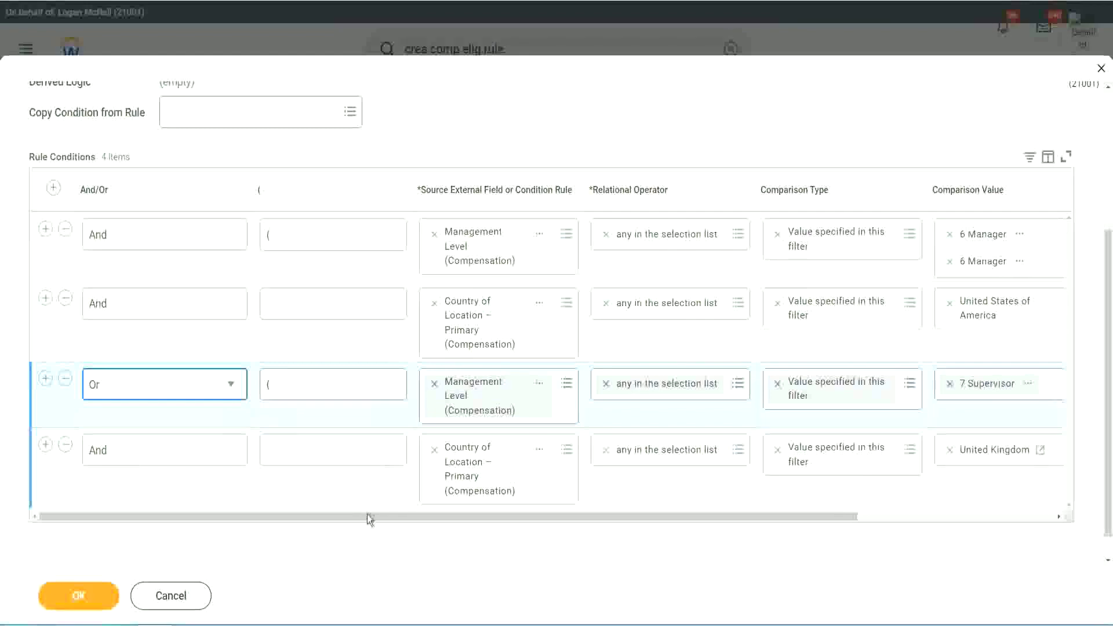
pyautogui.moveTo(367, 514); pyautogui.dragTo(343, 516)
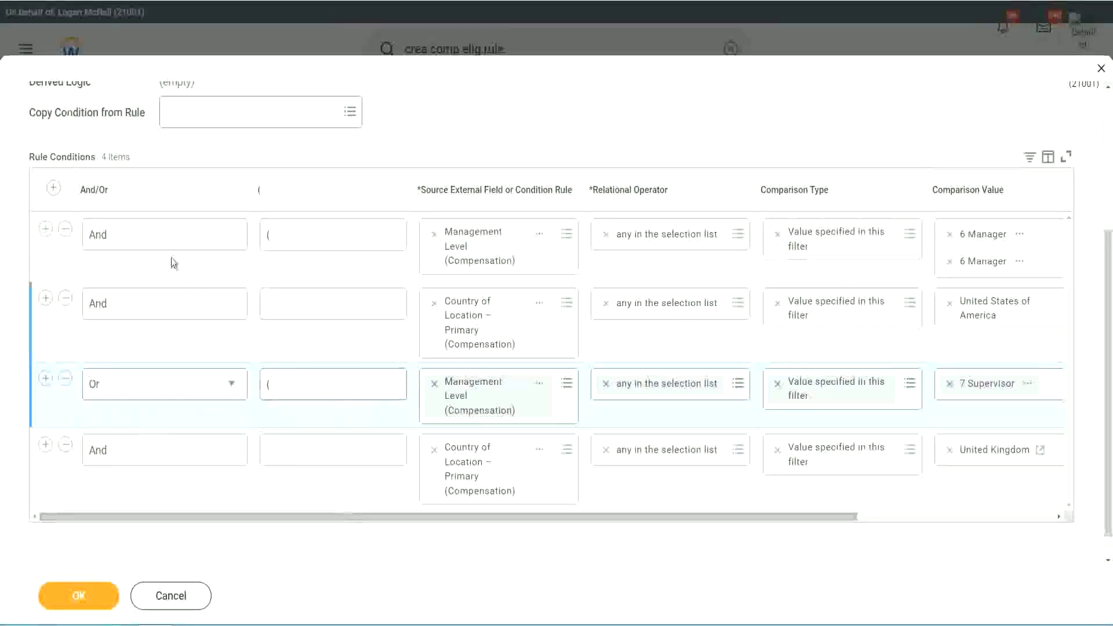
# Try clearing the first condition's And/Or connector to select one and return it to And.
pyautogui.click(137, 234)
pyautogui.click(137, 235)
pyautogui.click(137, 234)
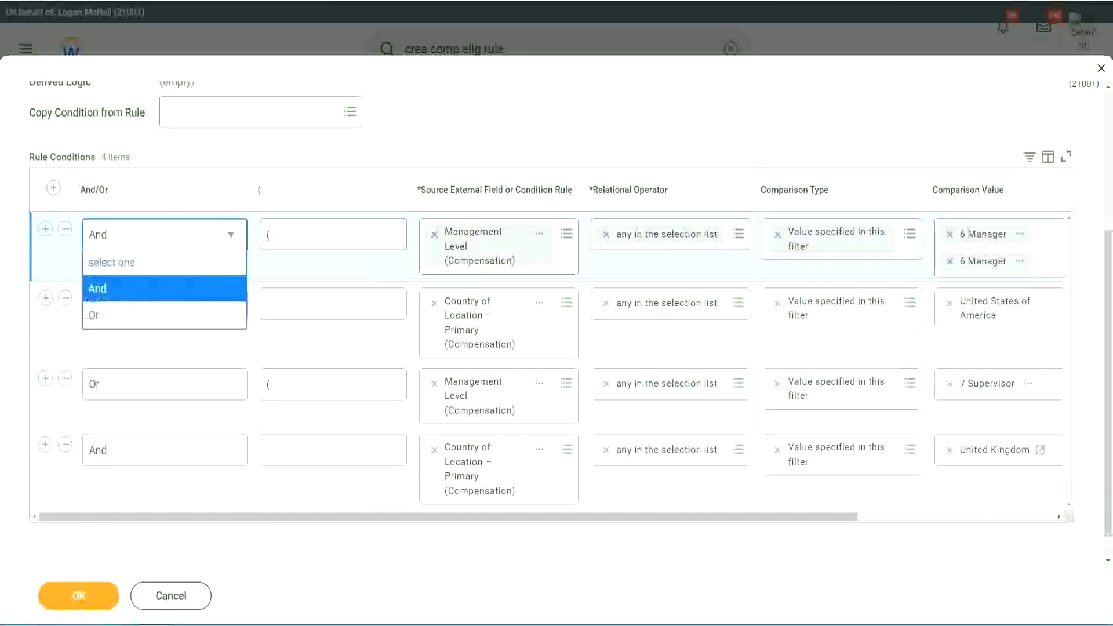
pyautogui.click(132, 265)
pyautogui.click(152, 239)
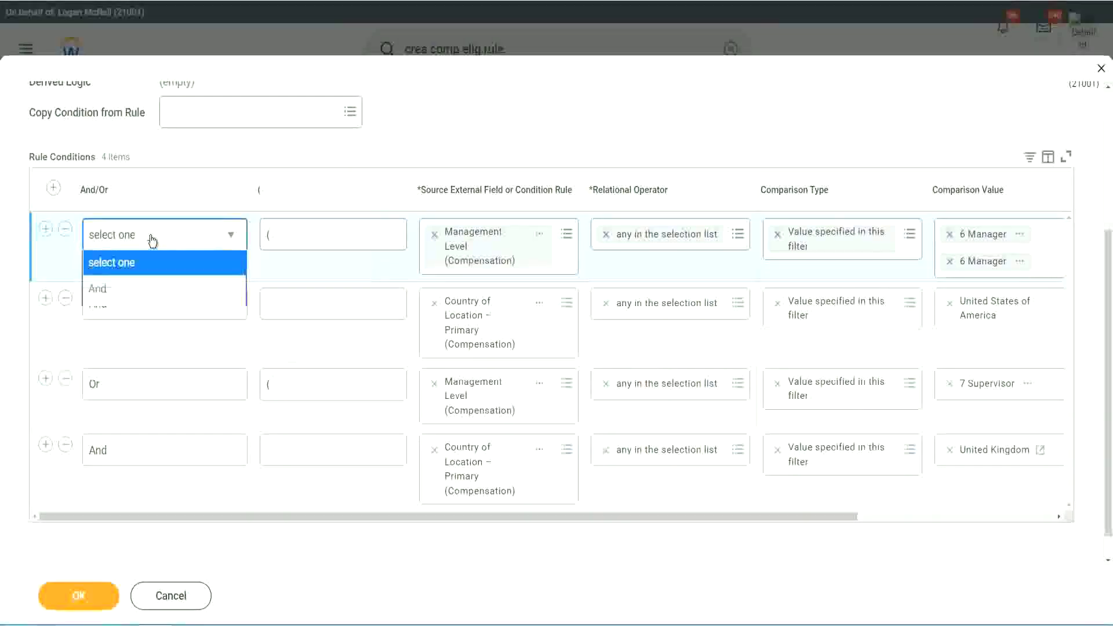
pyautogui.click(129, 290)
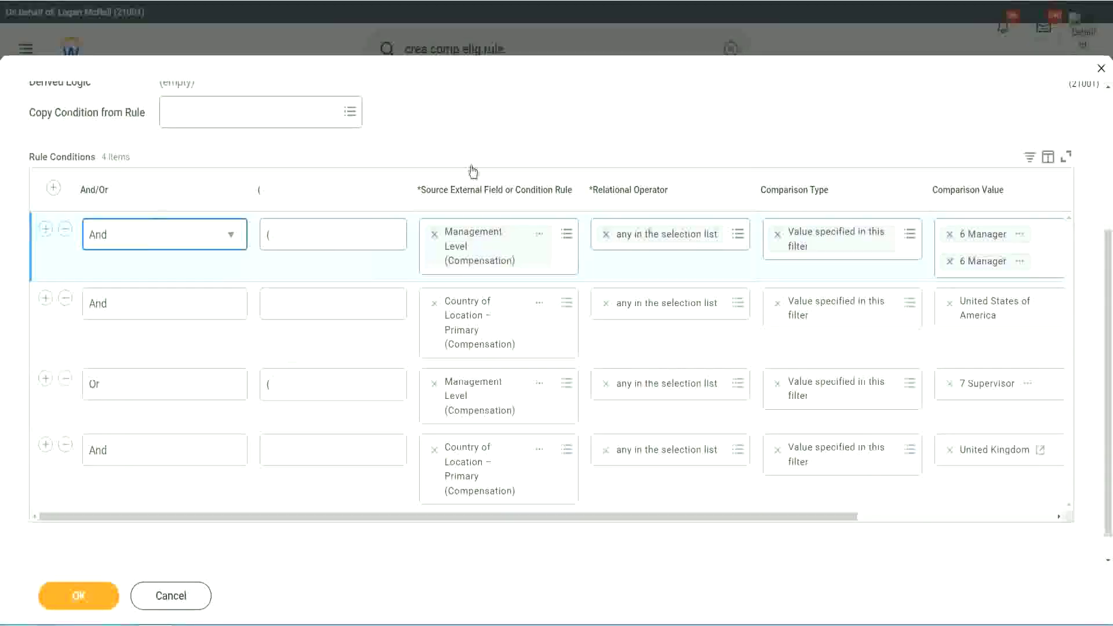
# Submit the compensation rule with its two parenthesized condition groups.
pyautogui.scroll(2, 469, 190)
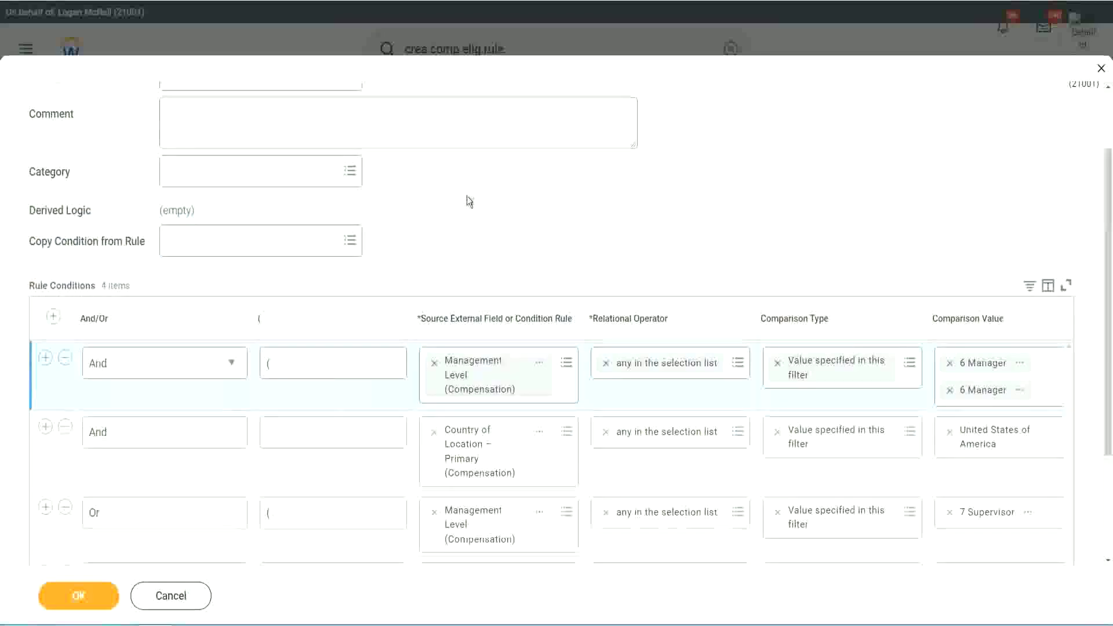
pyautogui.scroll(-1, 467, 203)
pyautogui.click(76, 596)
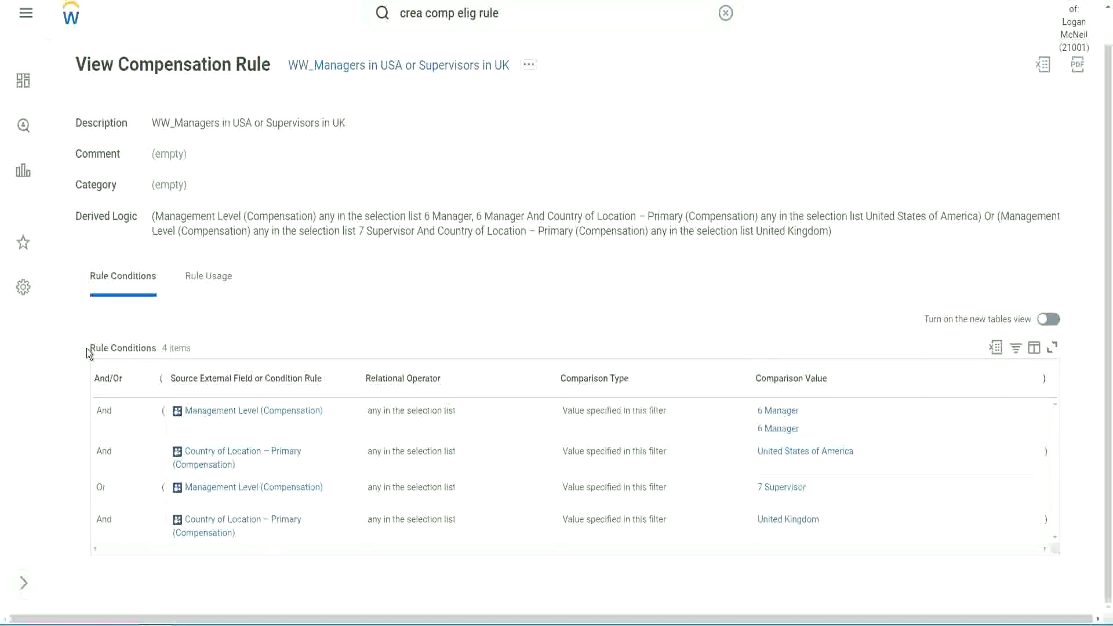
pyautogui.moveTo(90, 349); pyautogui.dragTo(242, 346)
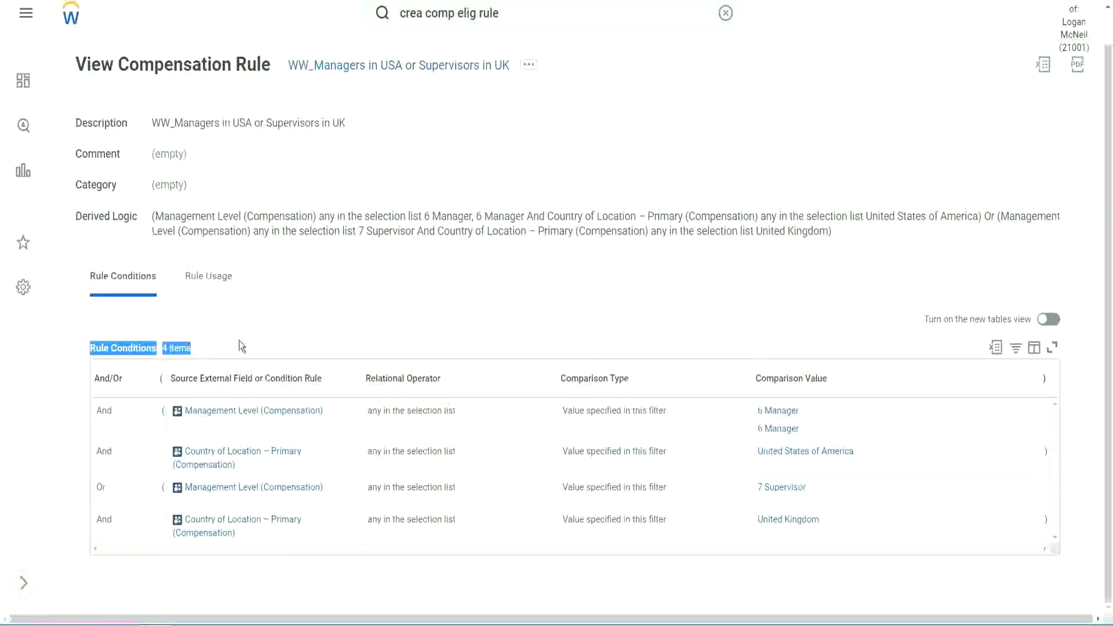
pyautogui.click(243, 340)
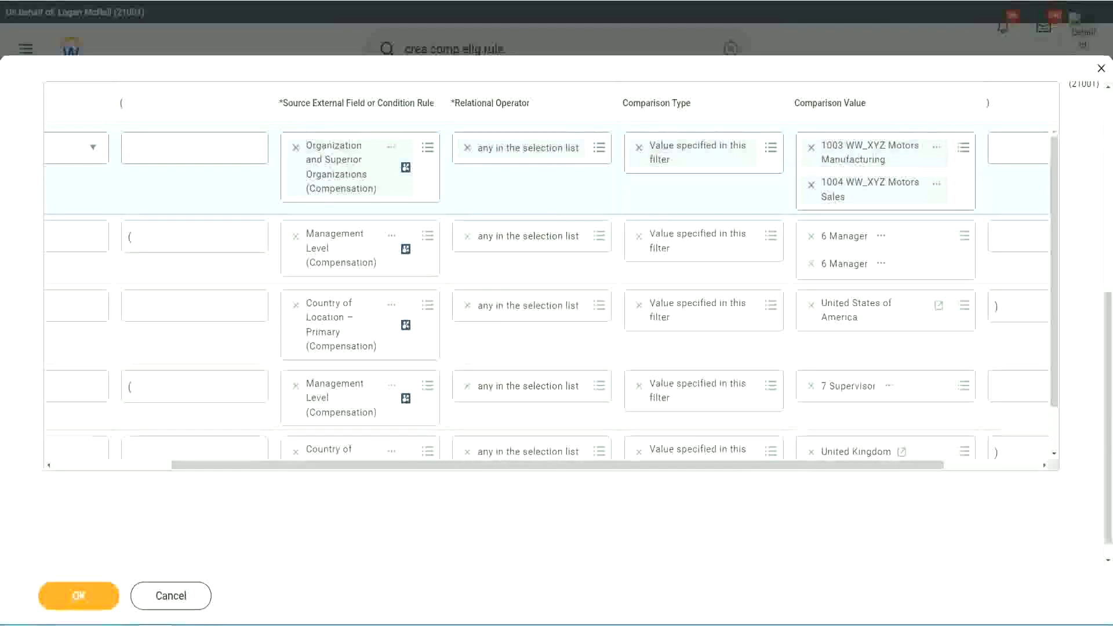
# Switch to Notepad++ and examine the XYZ Motors Sales and XYZ Motors Manufacturing organizations in the hierarchy notes of document new 3.
pyautogui.hotkey('alt', 'Tab')
pyautogui.click(137, 51)
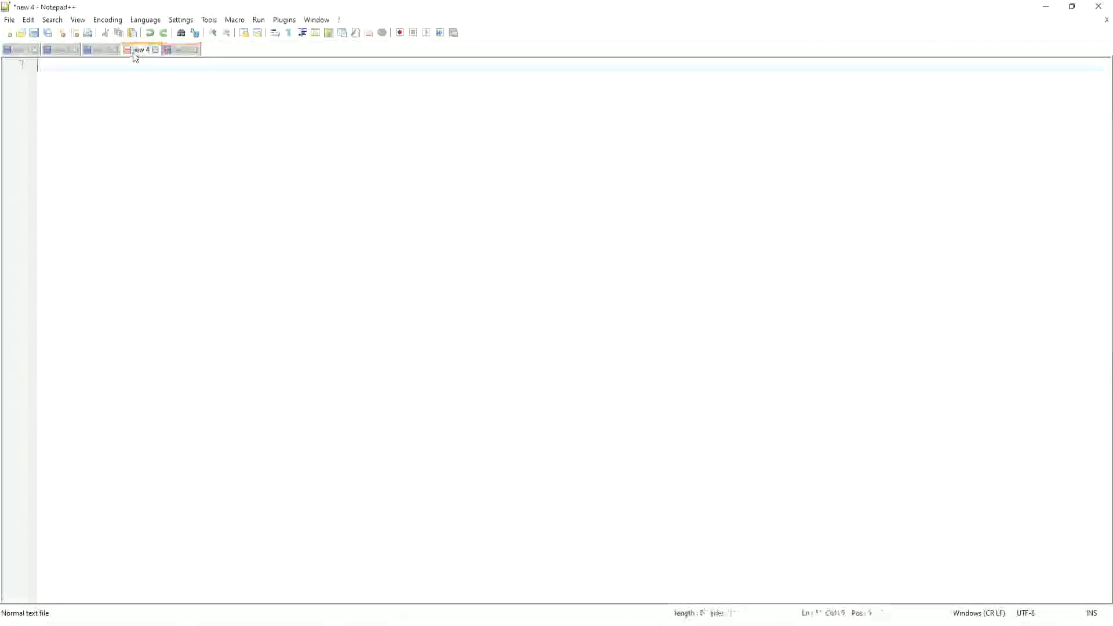
pyautogui.click(103, 49)
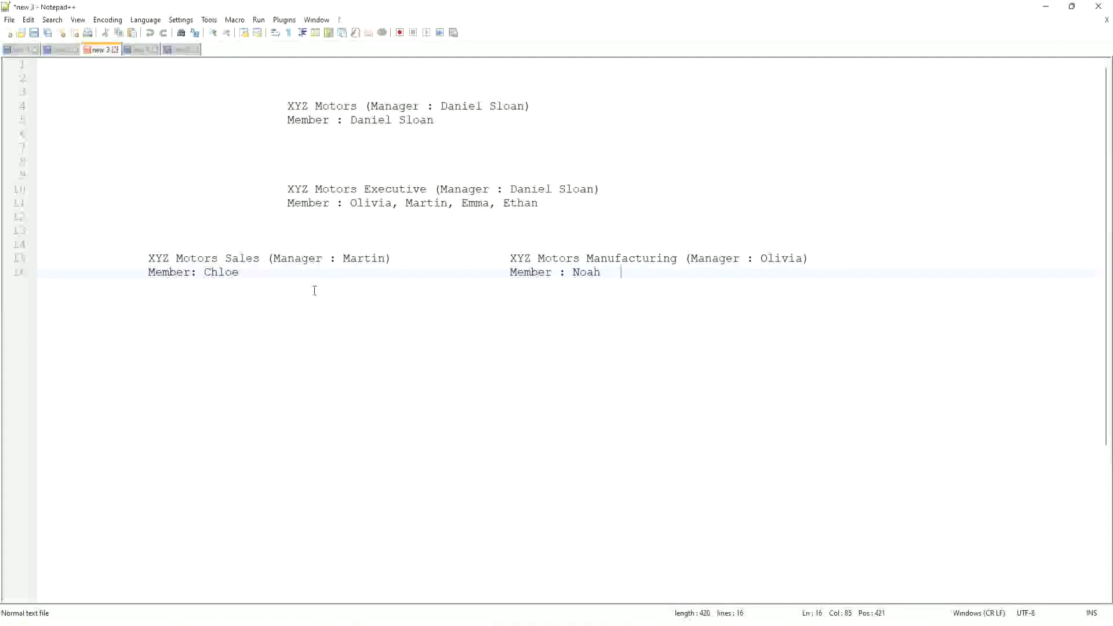
pyautogui.moveTo(677, 258); pyautogui.dragTo(510, 257)
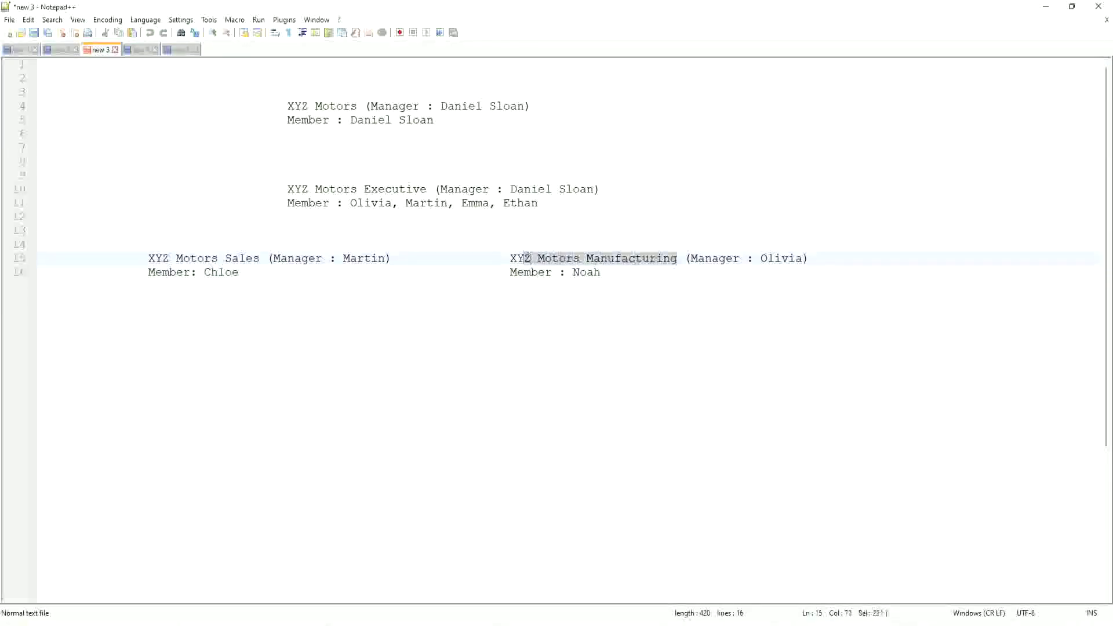
pyautogui.click(607, 316)
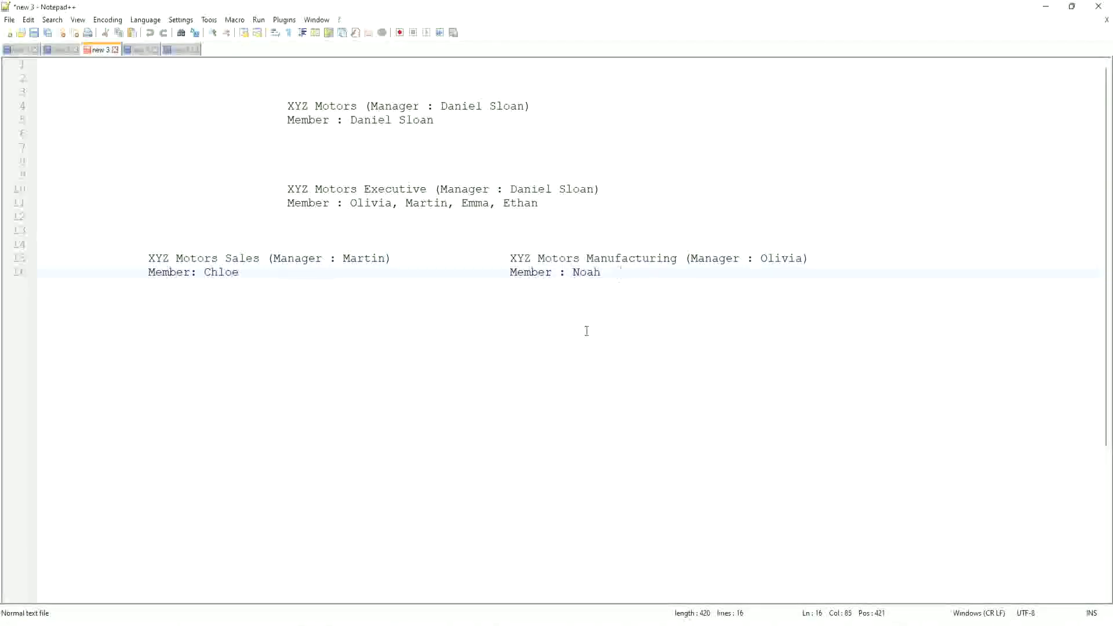
pyautogui.doubleClick(231, 258)
pyautogui.click(271, 259)
pyautogui.moveTo(149, 259); pyautogui.dragTo(260, 258)
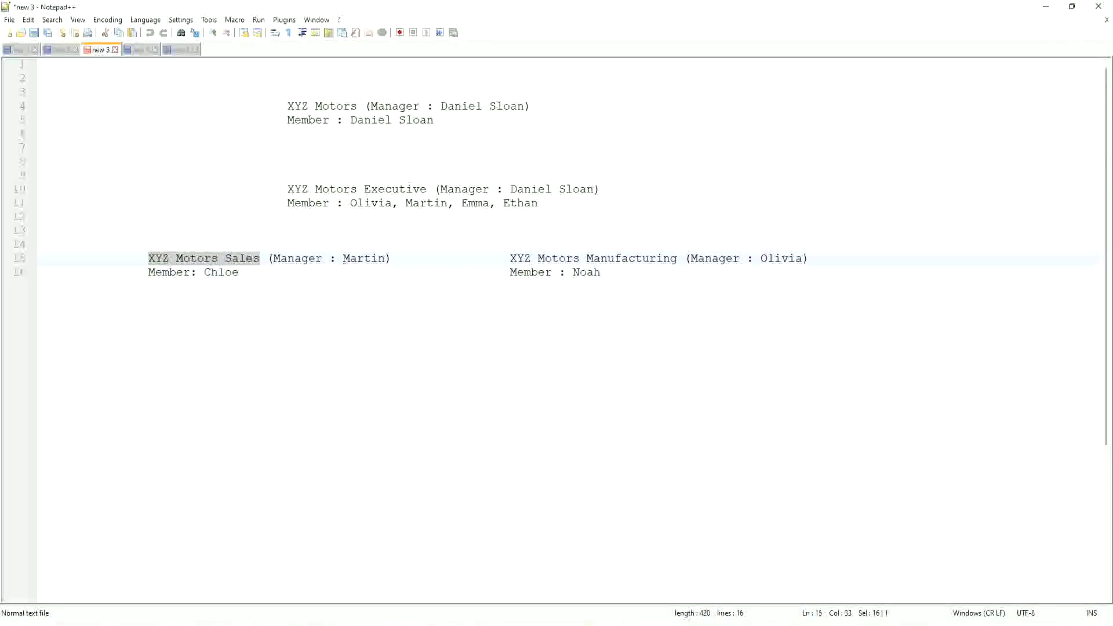
pyautogui.moveTo(509, 259); pyautogui.dragTo(679, 259)
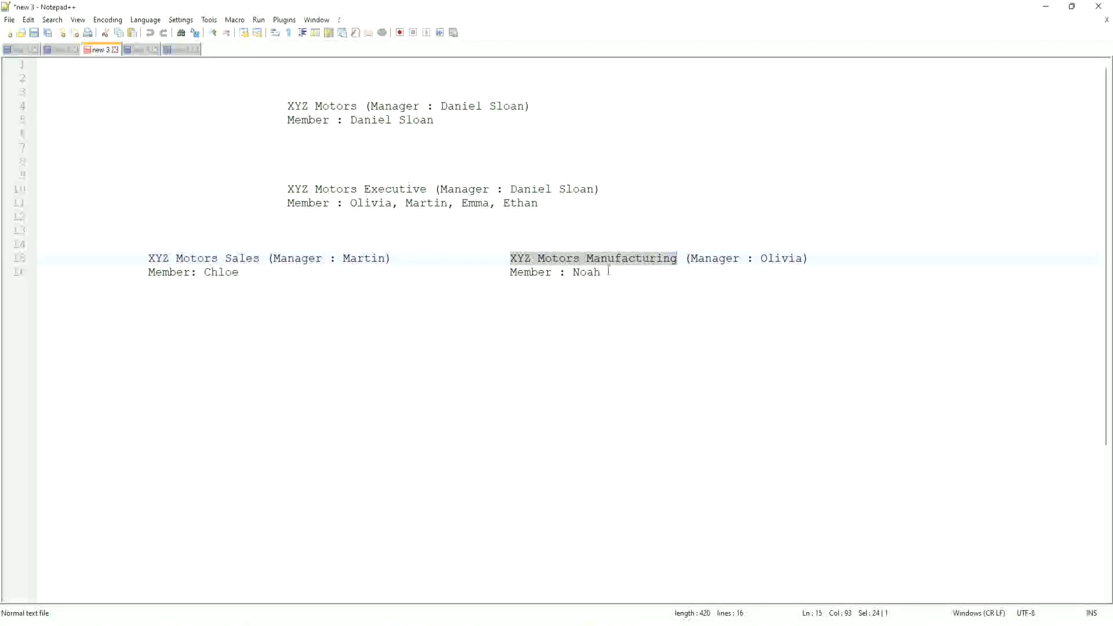
pyautogui.click(585, 258)
pyautogui.click(253, 258)
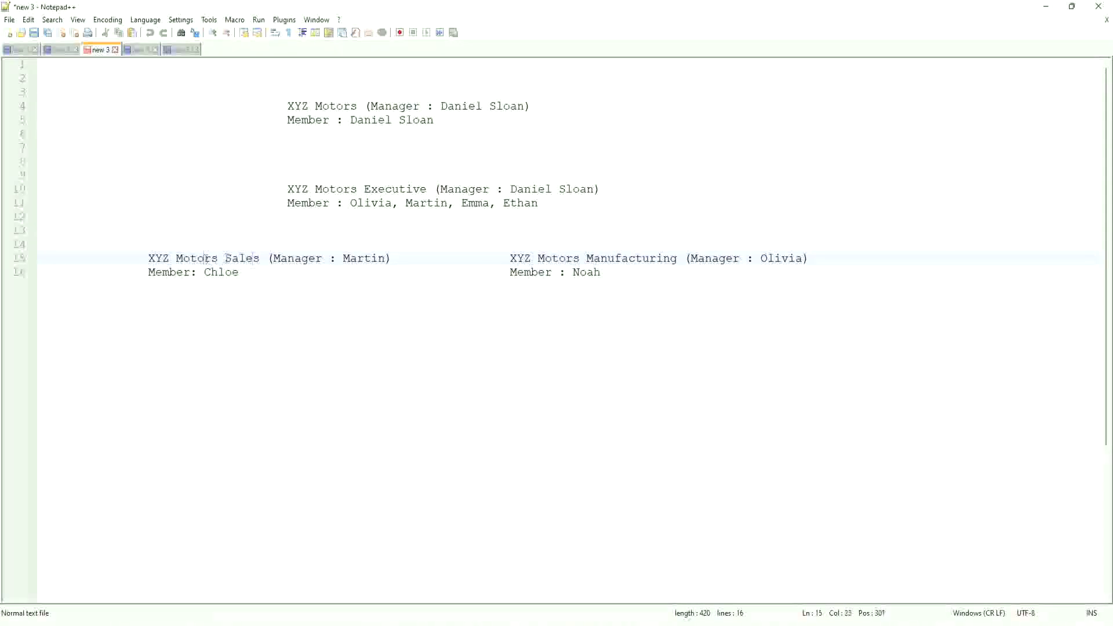
pyautogui.click(549, 290)
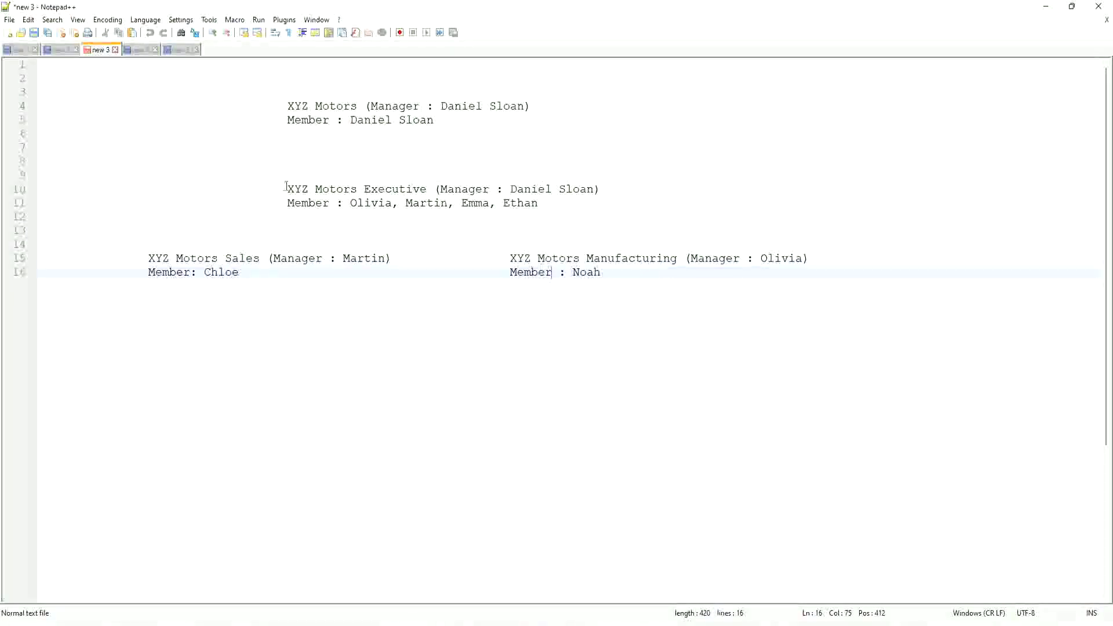
# Compare XYZ Motors Executive with the Sales and Manufacturing organizations beneath it in the hierarchy notes.
pyautogui.moveTo(287, 189); pyautogui.dragTo(427, 194)
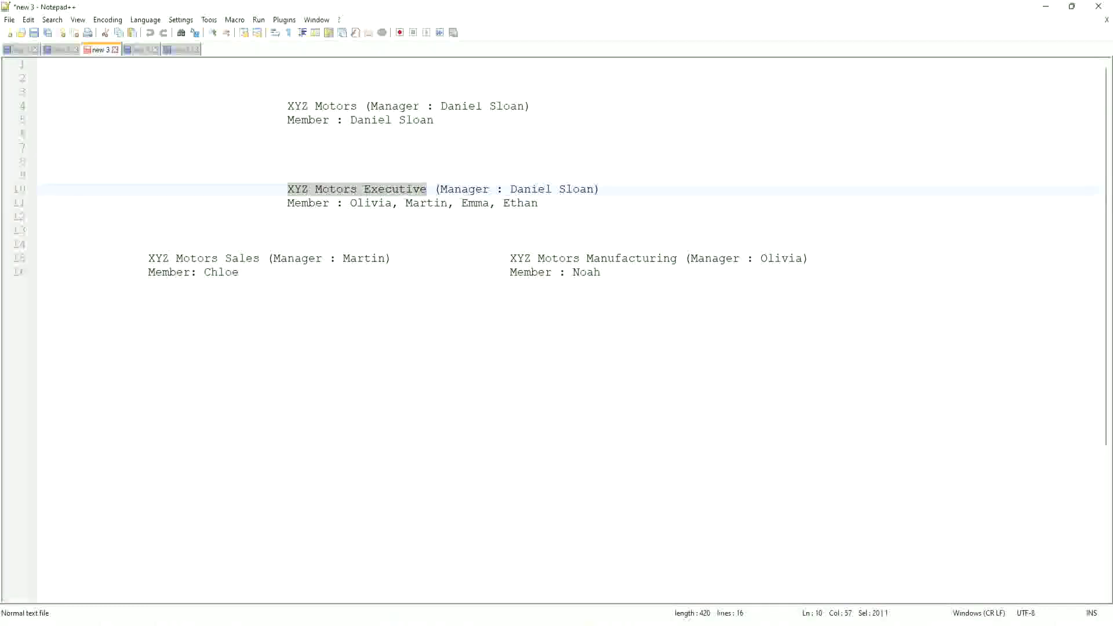
pyautogui.click(377, 189)
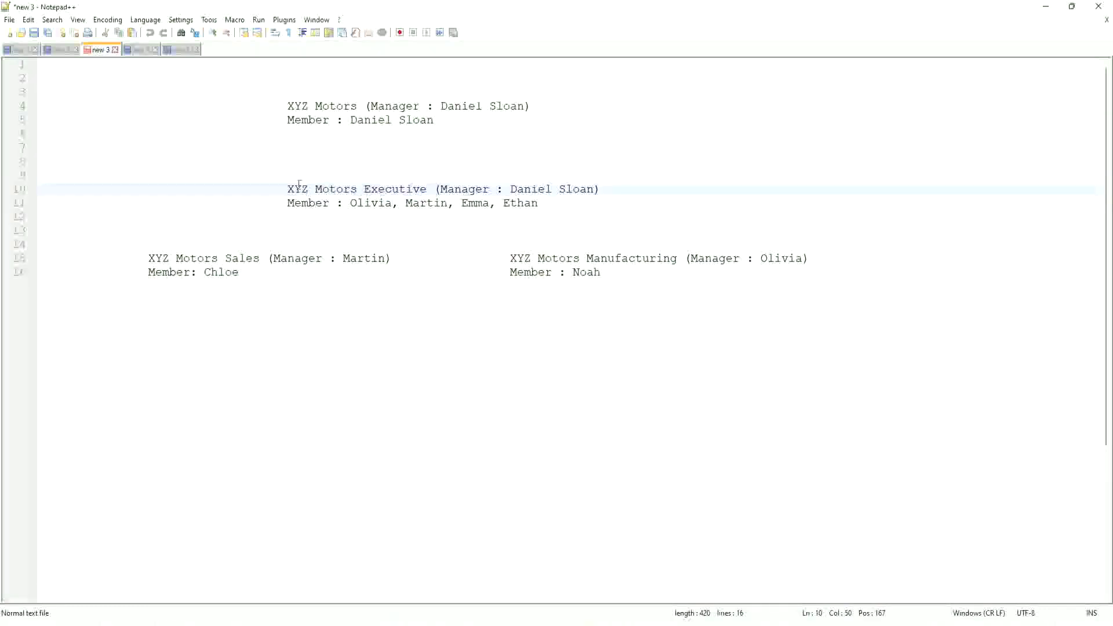
pyautogui.moveTo(285, 189); pyautogui.dragTo(425, 196)
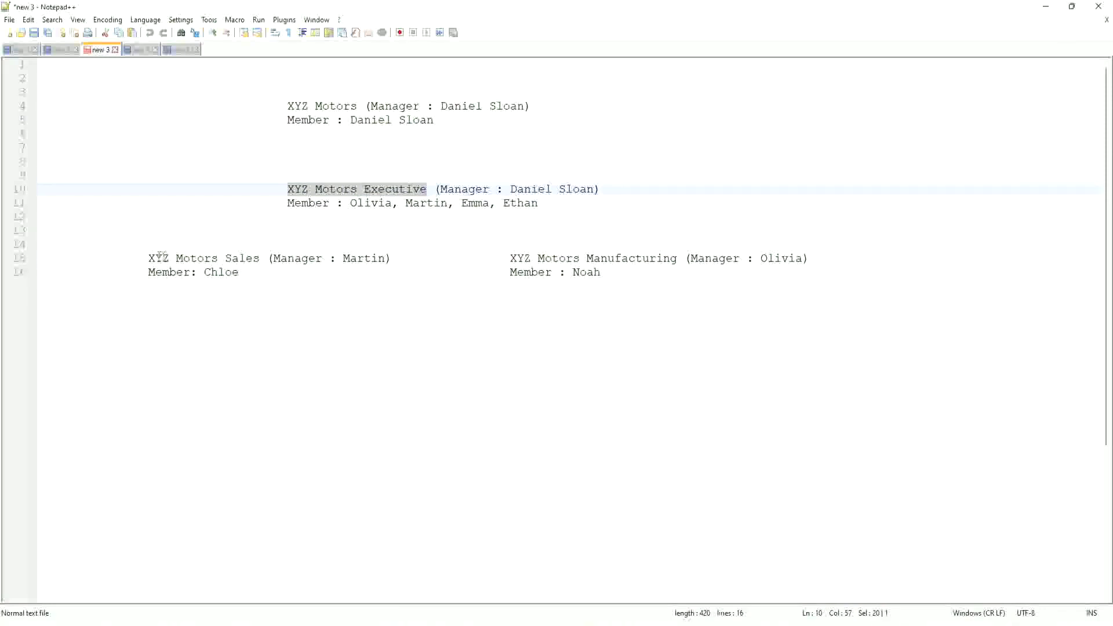
pyautogui.moveTo(156, 258); pyautogui.dragTo(256, 256)
pyautogui.moveTo(481, 258); pyautogui.dragTo(678, 258)
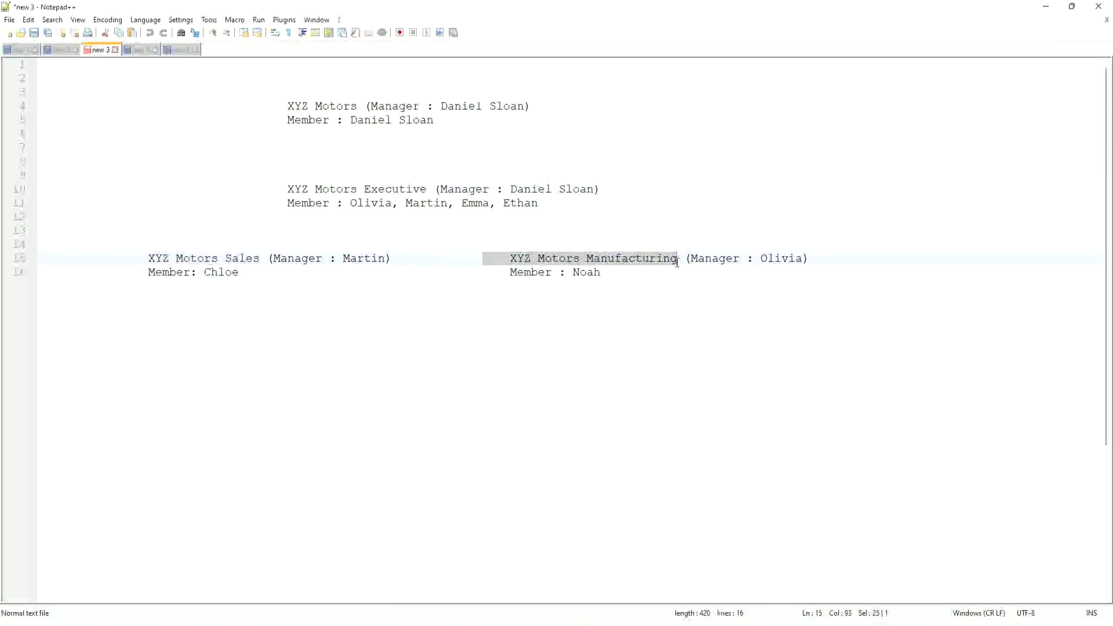
pyautogui.click(560, 258)
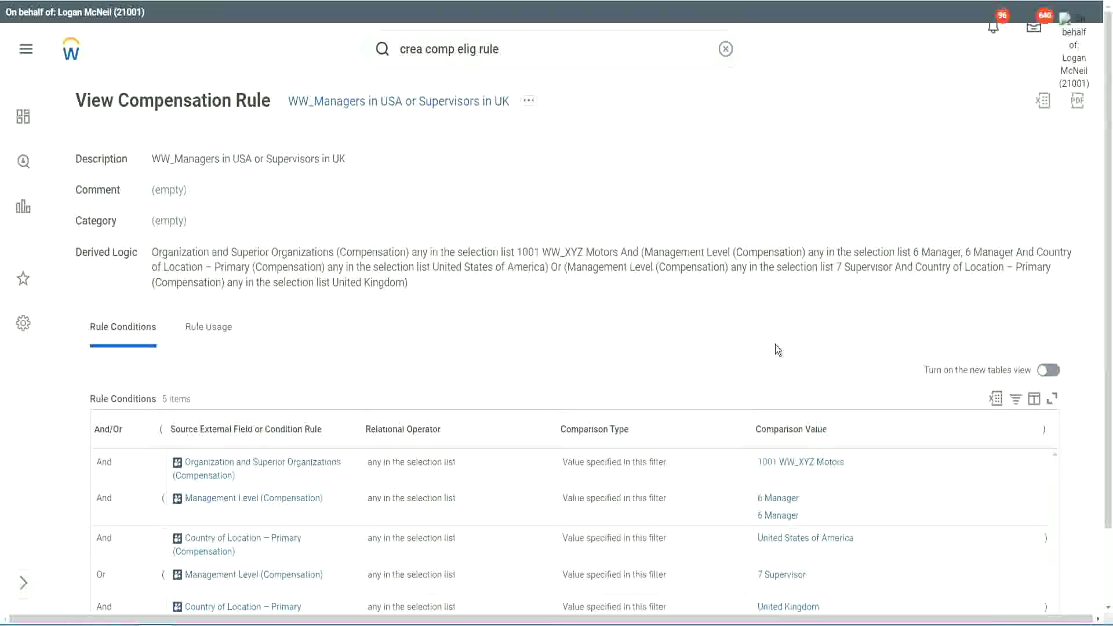
# Review the saved rule's conditions, temporarily circling the first three rows and the Or connector of the 7 Supervisor row.
pyautogui.scroll(-2, 774, 344)
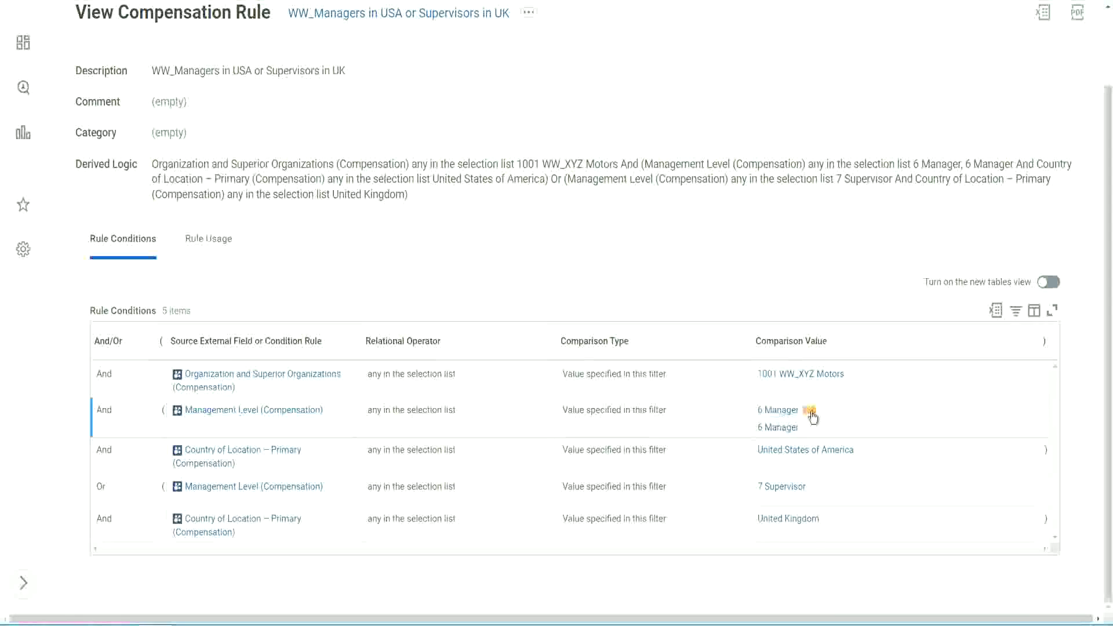
pyautogui.doubleClick(103, 488)
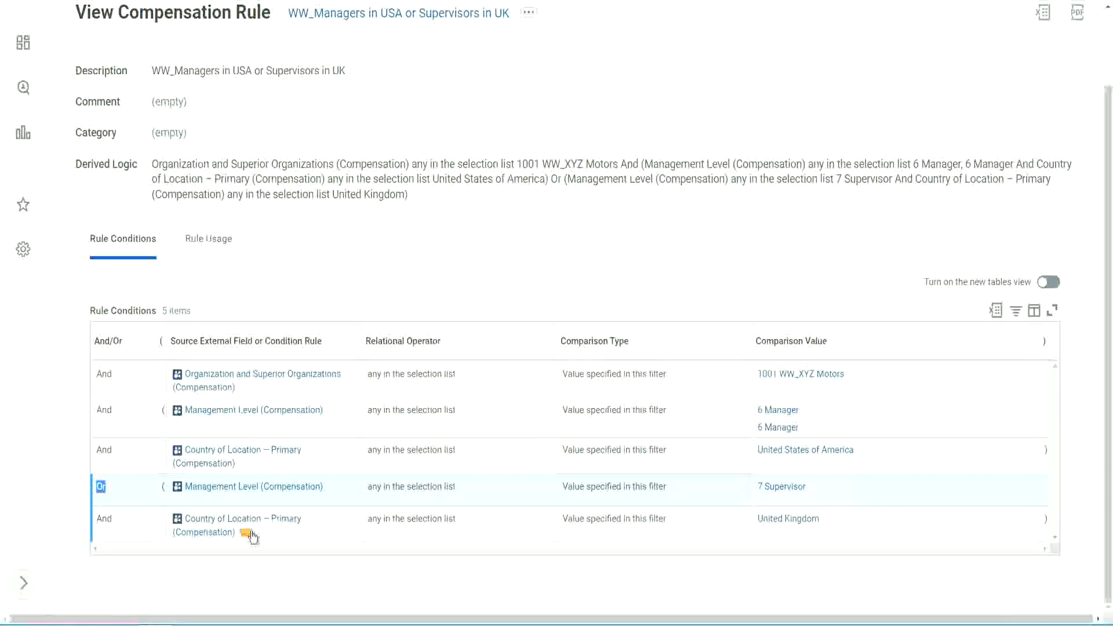
pyautogui.click(259, 568)
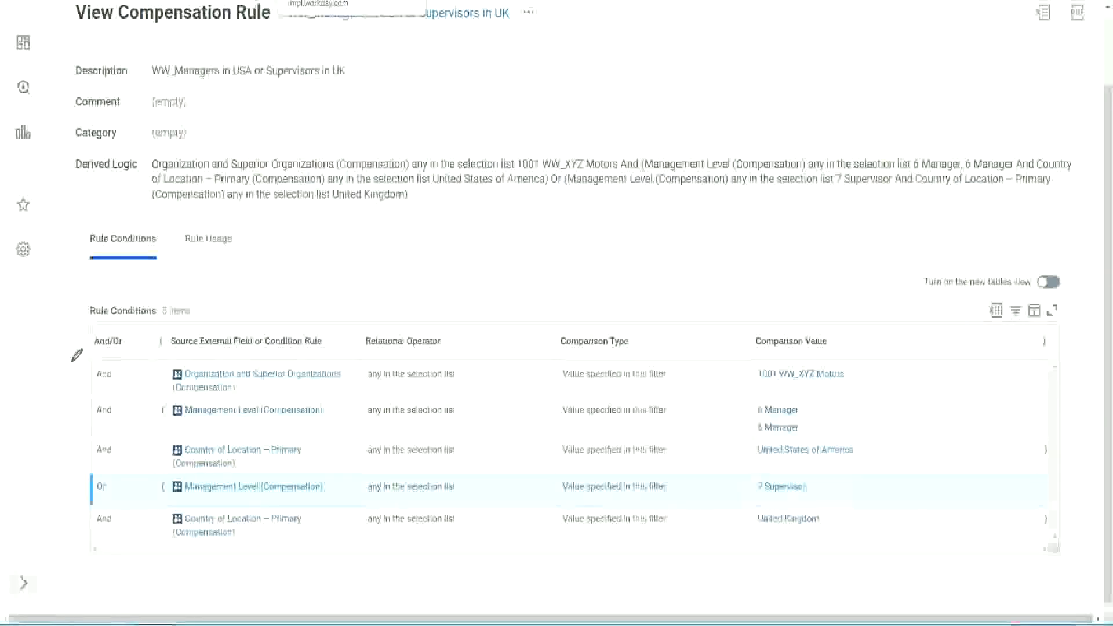
pyautogui.moveTo(70, 361)
pyautogui.mouseDown()
pyautogui.moveTo(425, 344)
pyautogui.moveTo(841, 364)
pyautogui.moveTo(872, 478)
pyautogui.moveTo(390, 494)
pyautogui.moveTo(75, 455)
pyautogui.moveTo(87, 328)
pyautogui.moveTo(100, 327)
pyautogui.mouseUp()
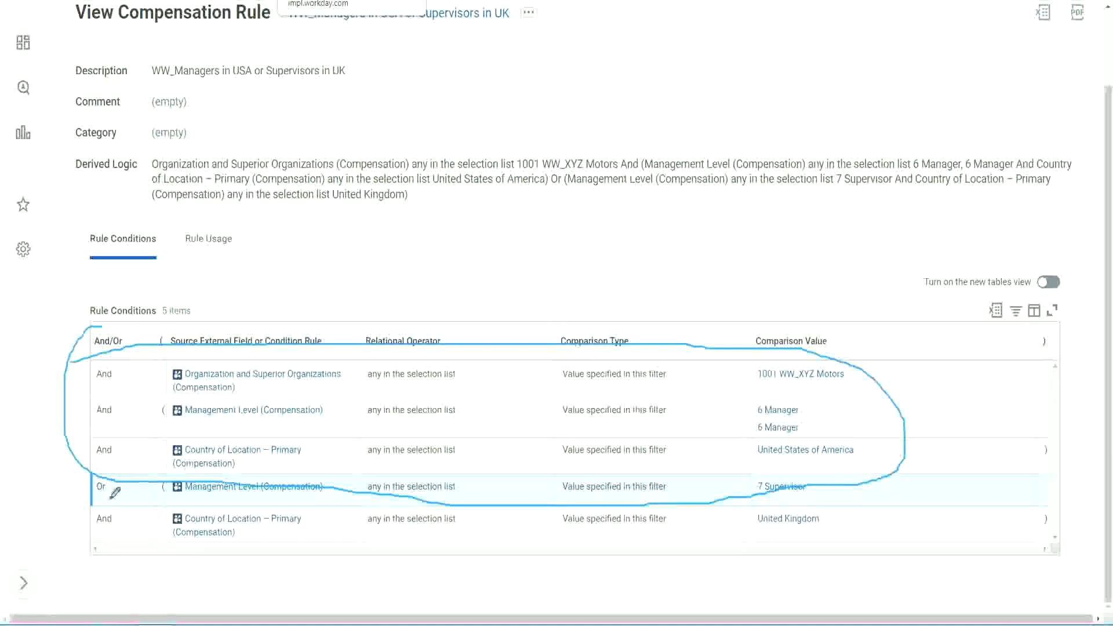
pyautogui.moveTo(103, 470)
pyautogui.mouseDown()
pyautogui.moveTo(77, 484)
pyautogui.moveTo(111, 488)
pyautogui.mouseUp()
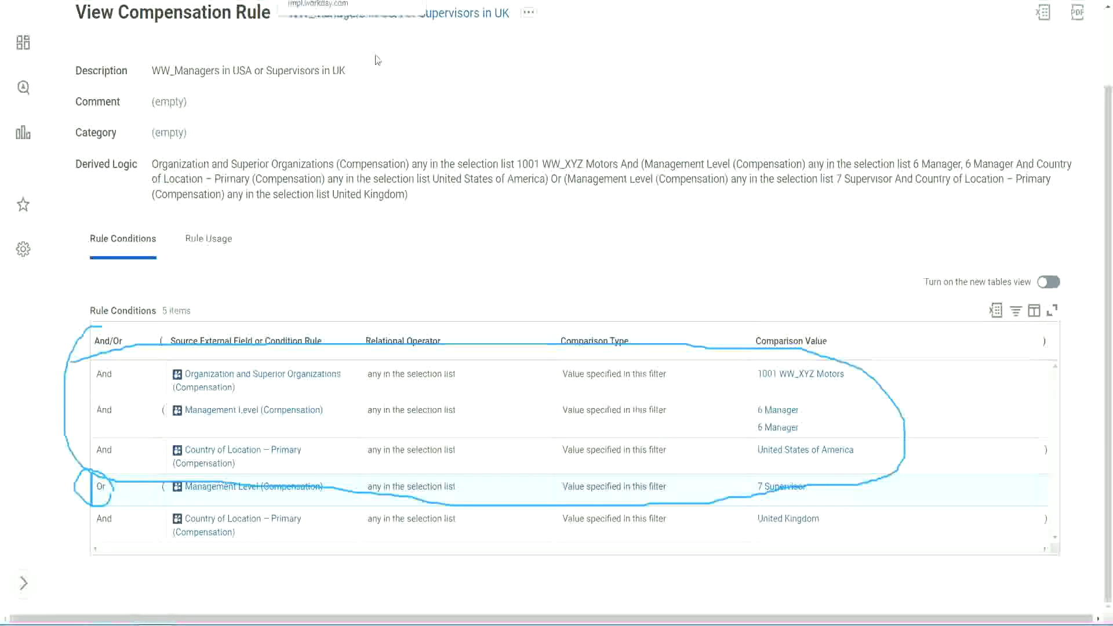
pyautogui.press('Escape')
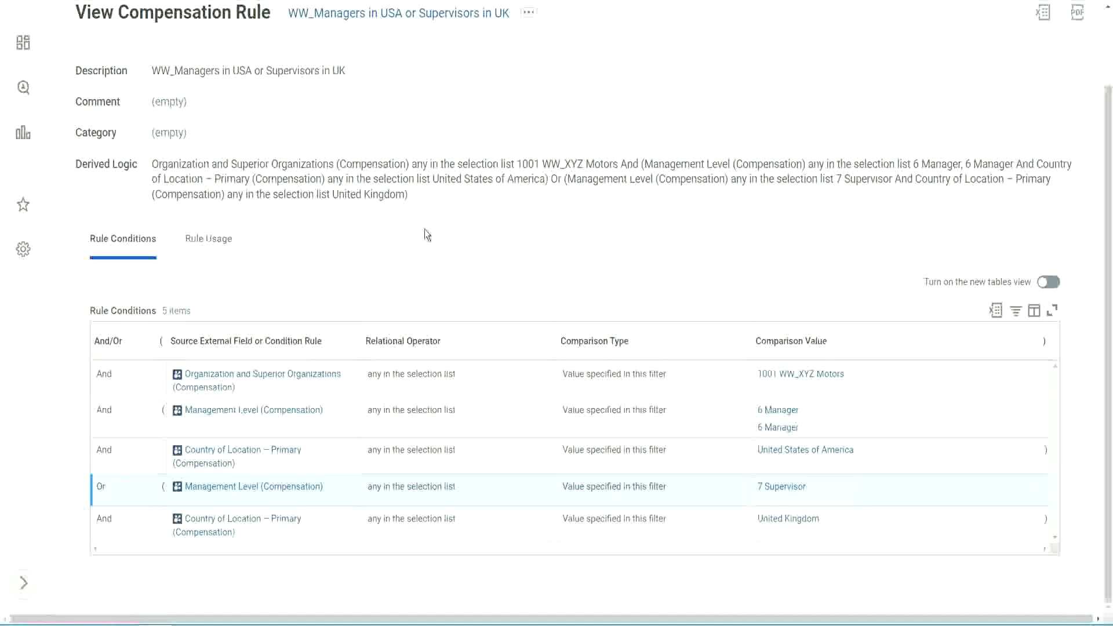
# View the eligible workers for the WW_Managers in USA or Supervisors in UK compensation rule.
pyautogui.click(532, 17)
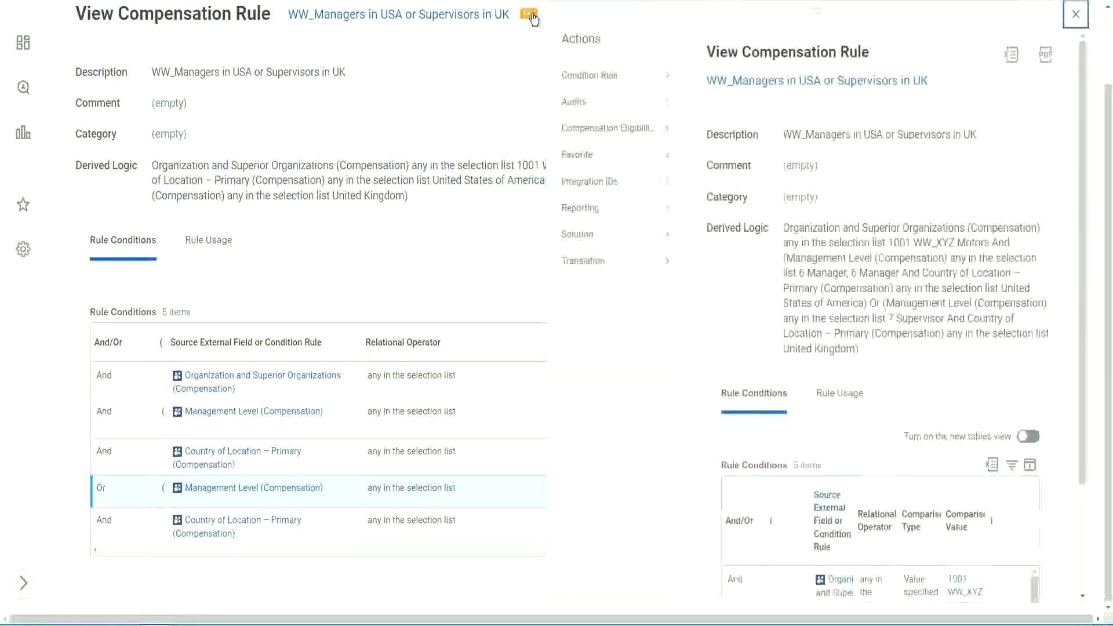
pyautogui.moveTo(597, 131)
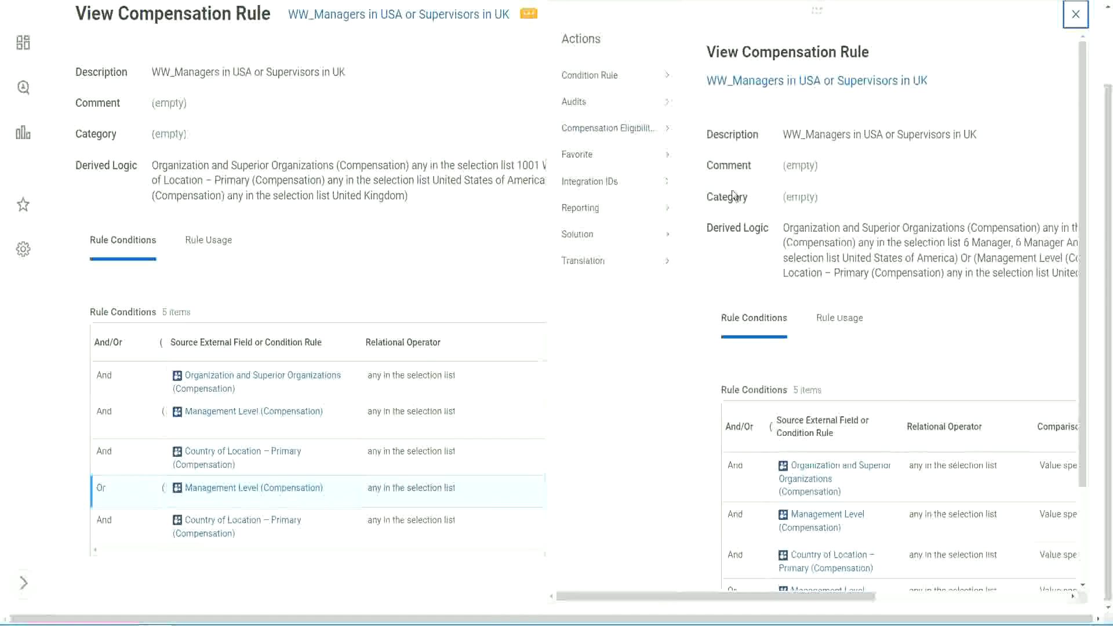
pyautogui.moveTo(661, 136)
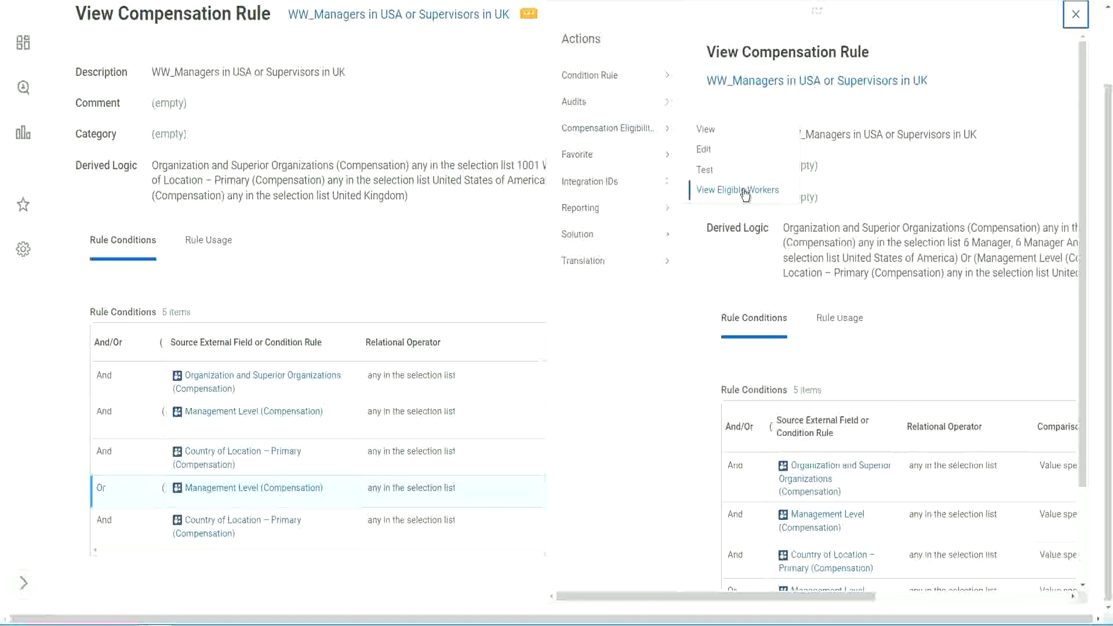